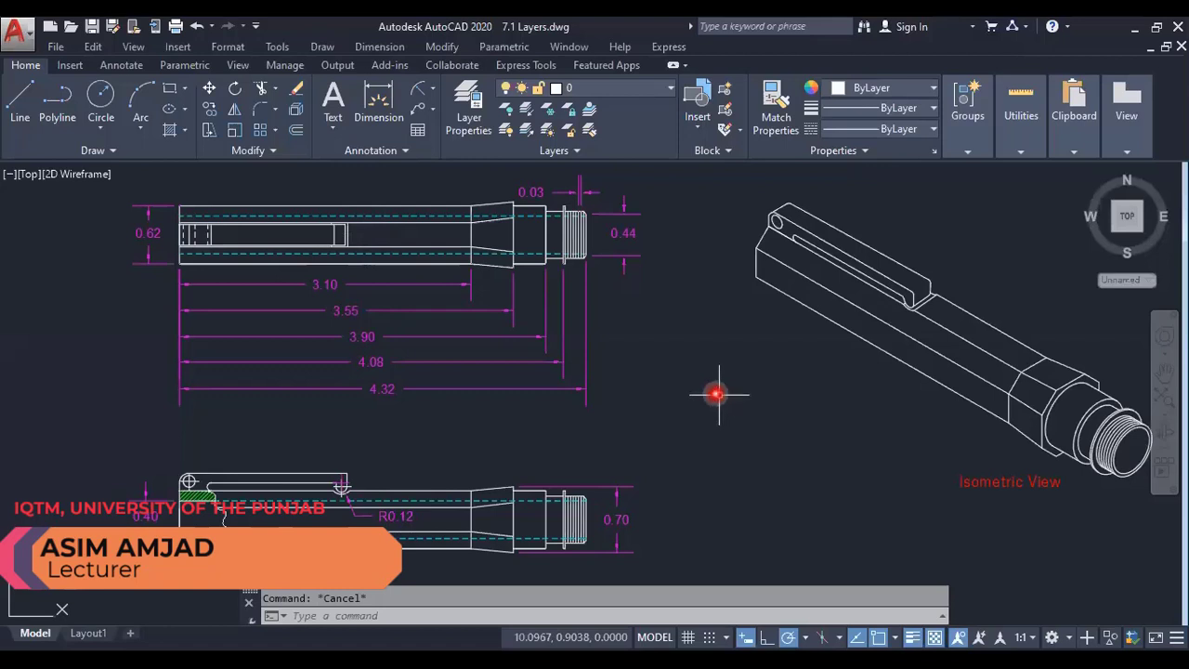
- Save the current layer settings as a new layer state named "Active all layers", leaving the description empty
left_click(544, 154)
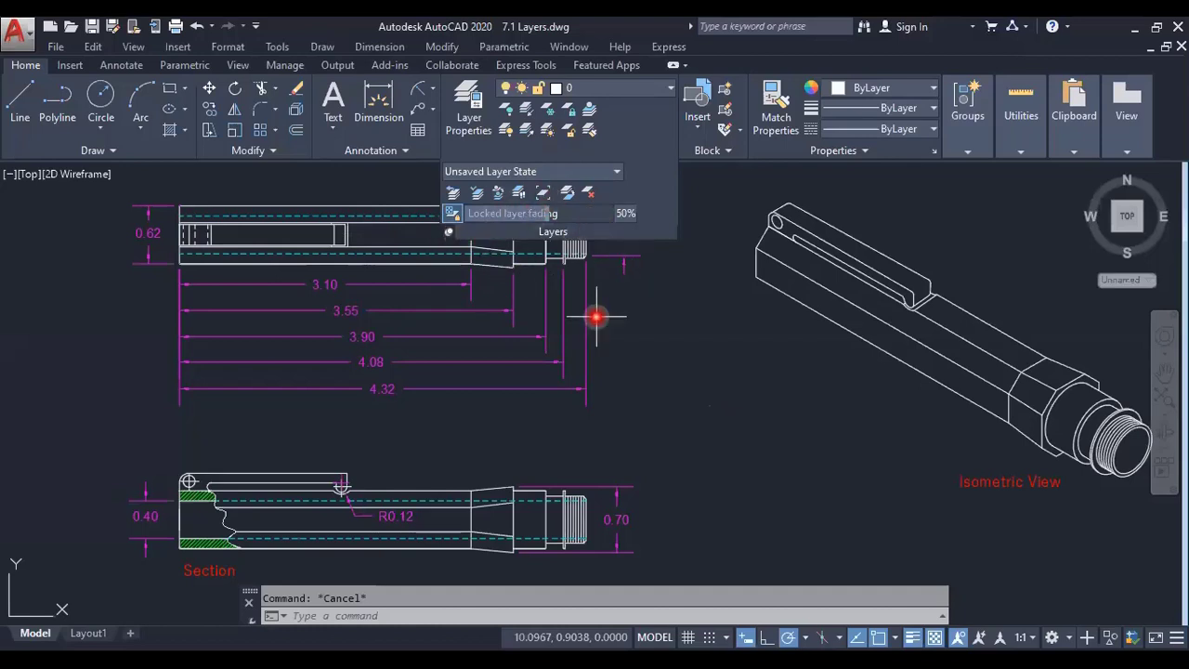
left_click(549, 174)
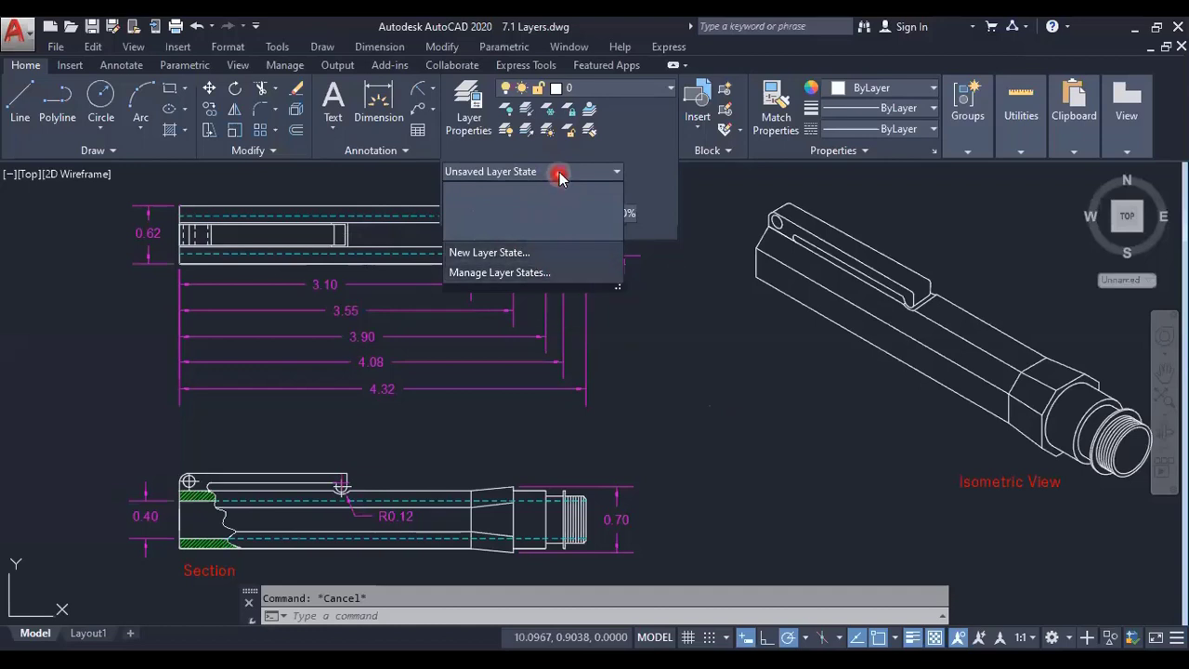
left_click(621, 98)
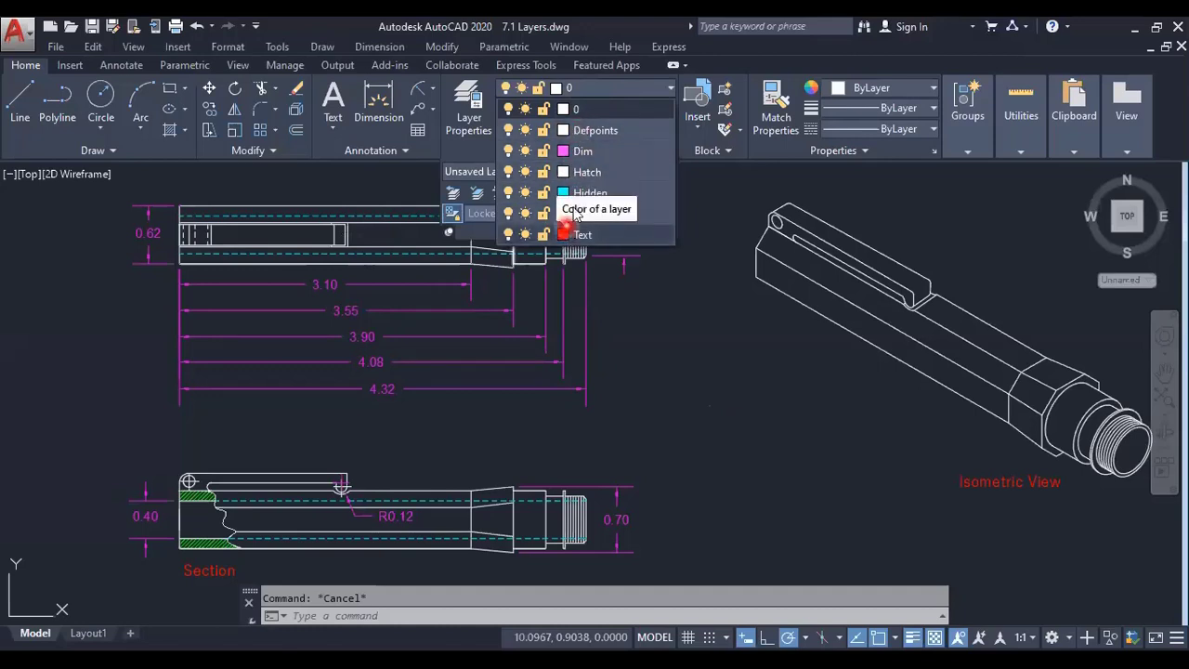
left_click(644, 96)
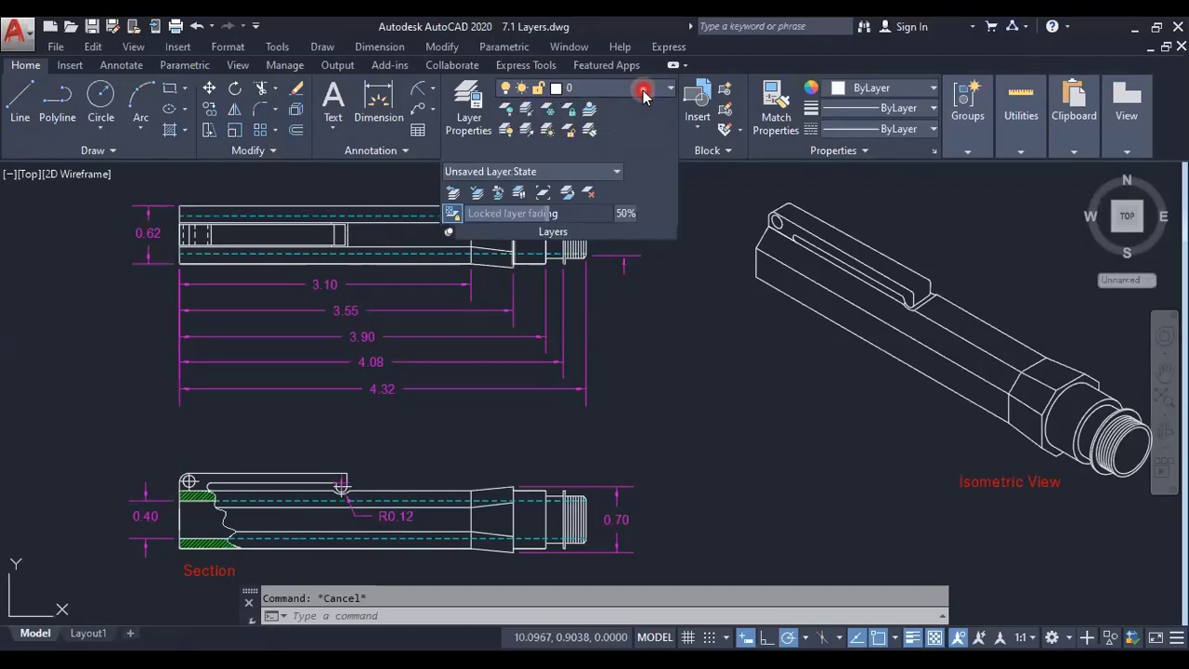
left_click(557, 172)
left_click(513, 253)
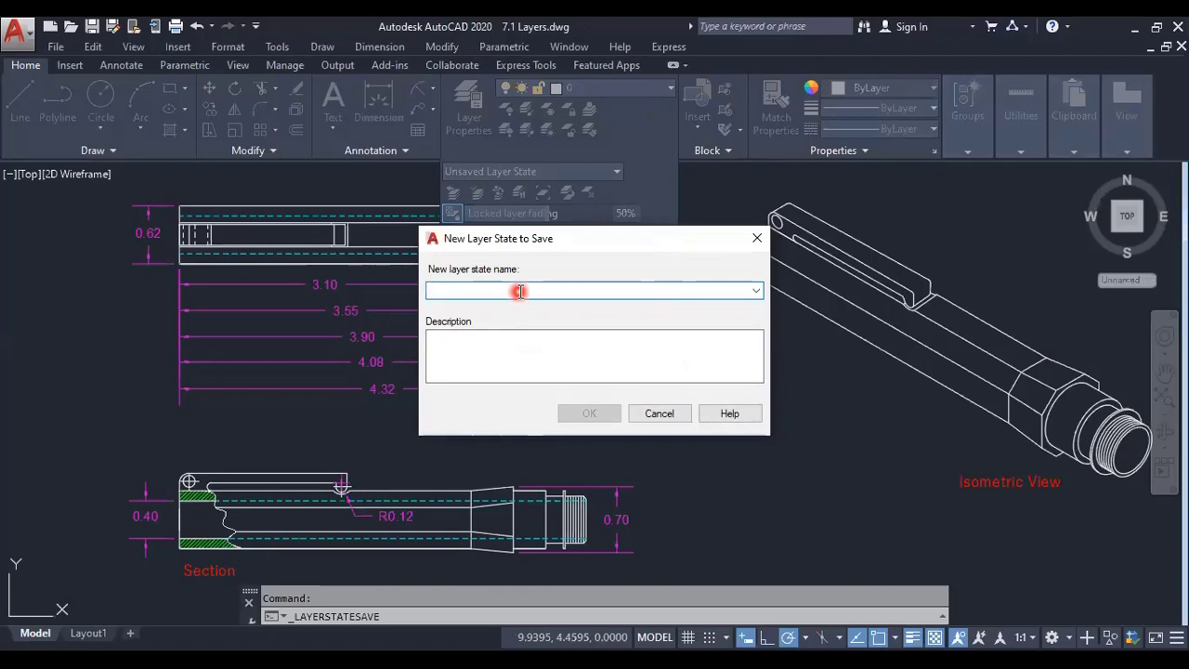
type("Active all layers")
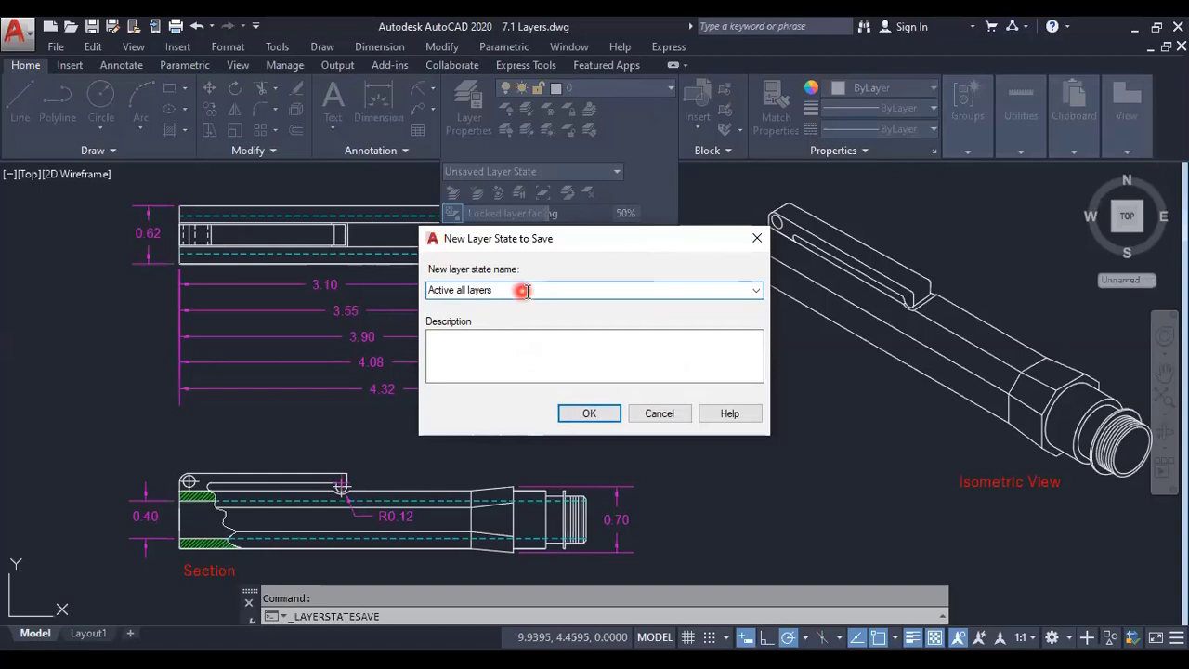
left_click(517, 348)
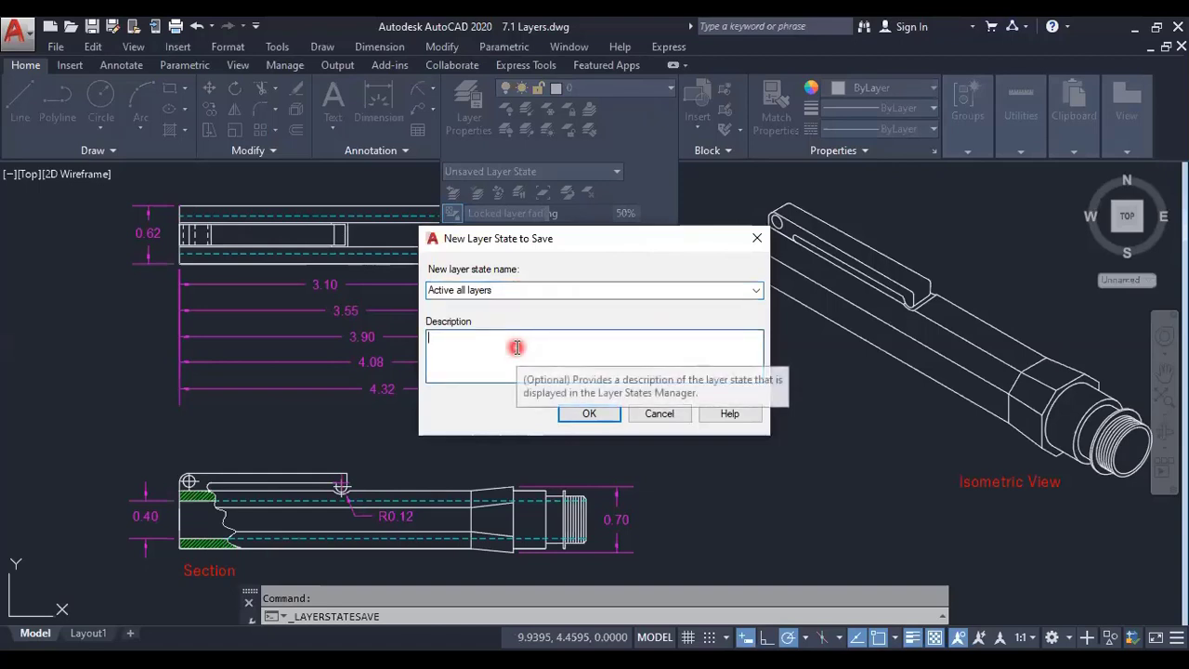
left_click(581, 414)
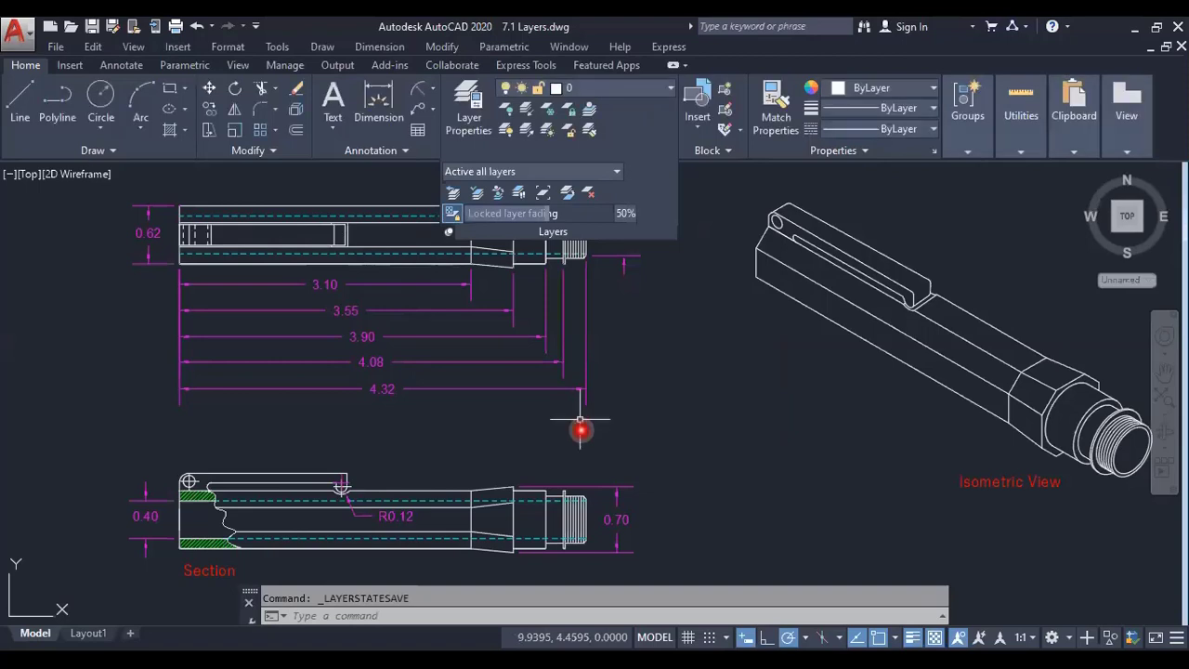
left_click(539, 171)
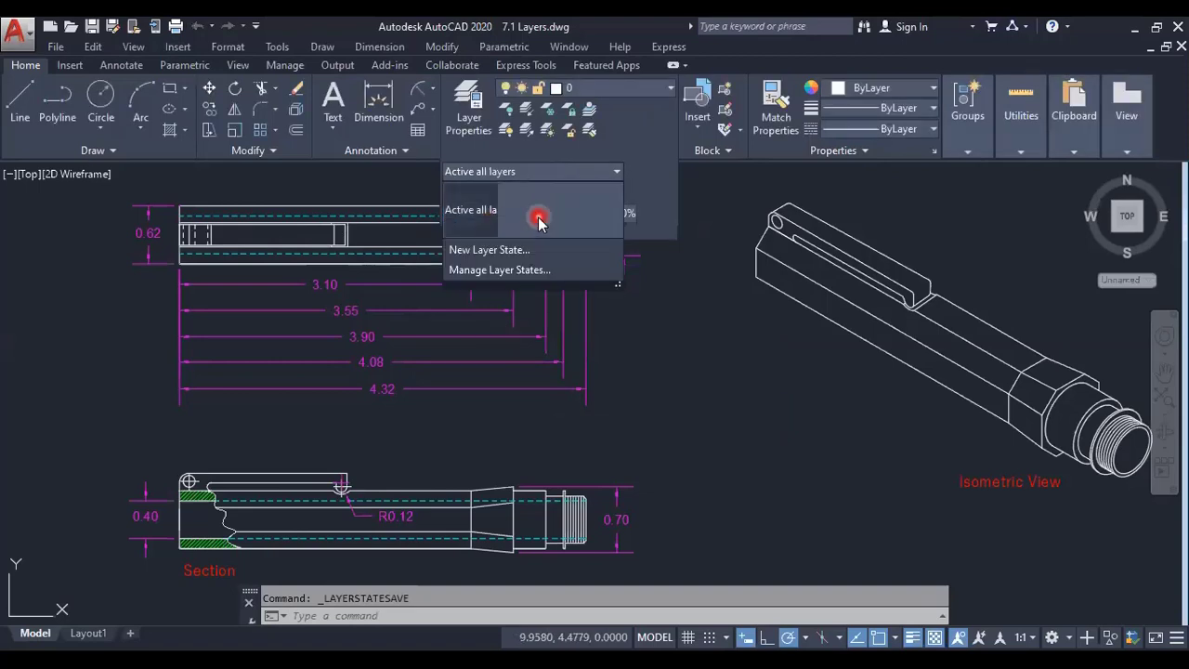
left_click(554, 165)
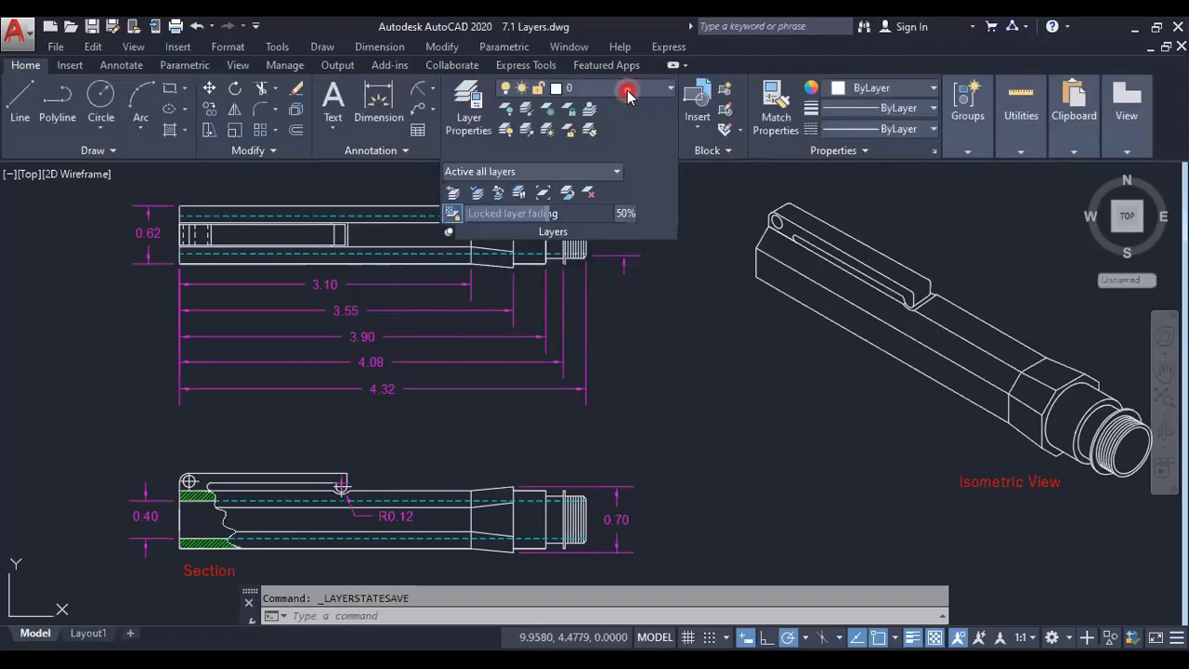
- Lock the Hidden and Text layers, keeping the Section layer unlocked
left_click(616, 89)
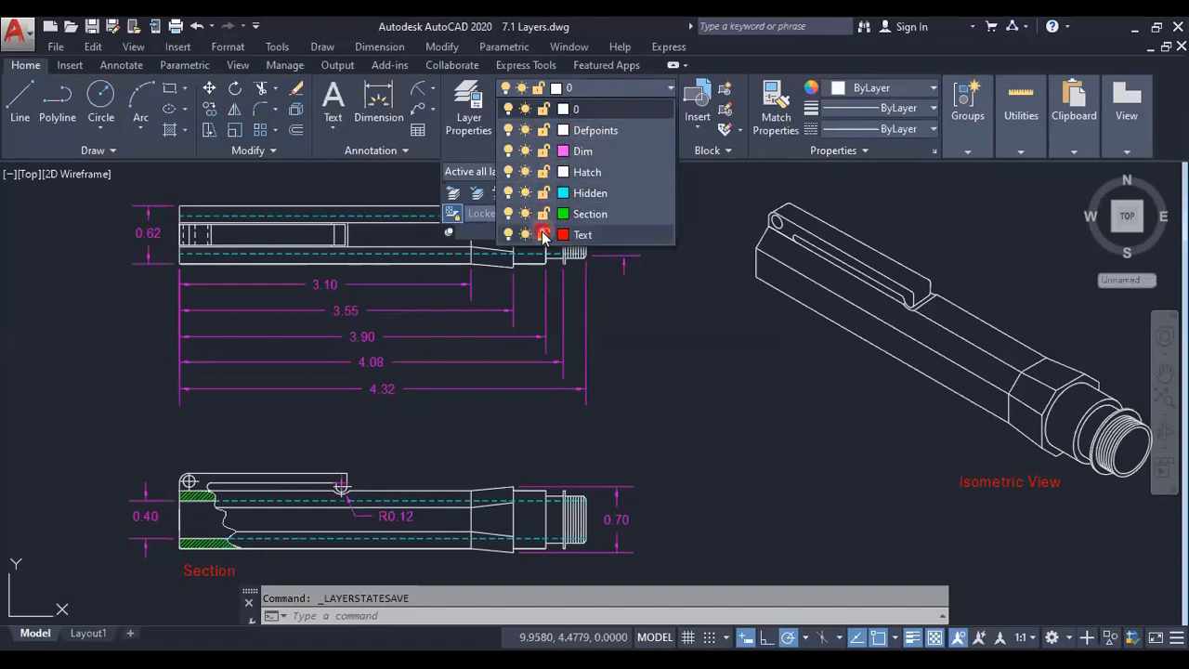
left_click(543, 193)
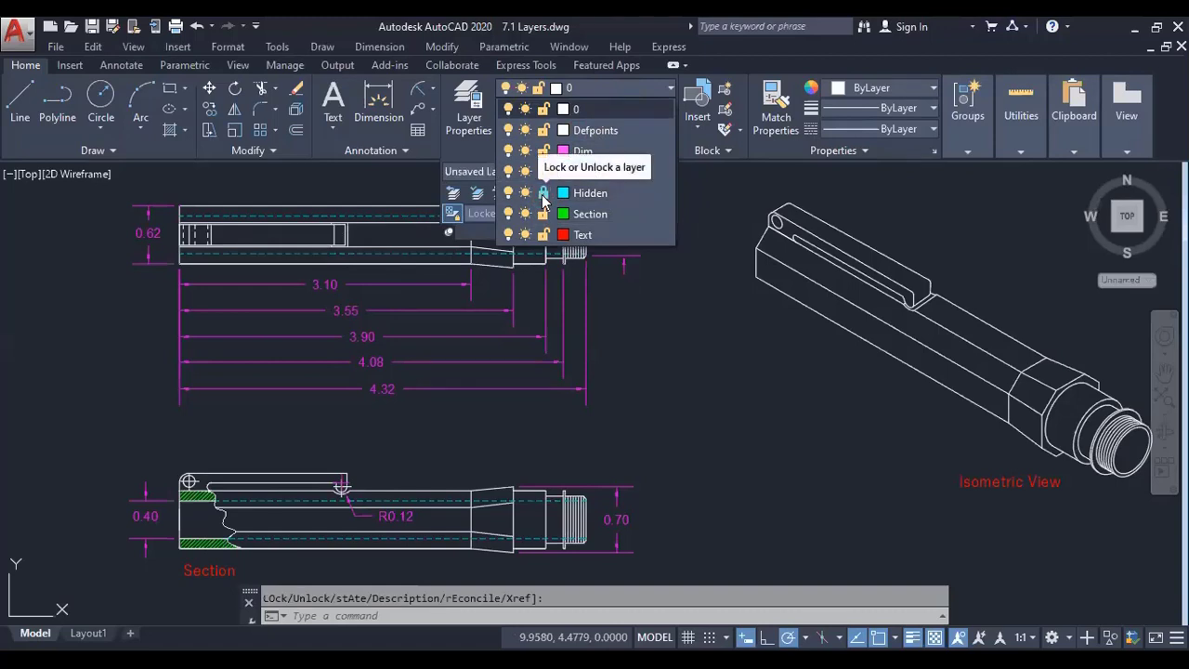
left_click(544, 212)
left_click(545, 234)
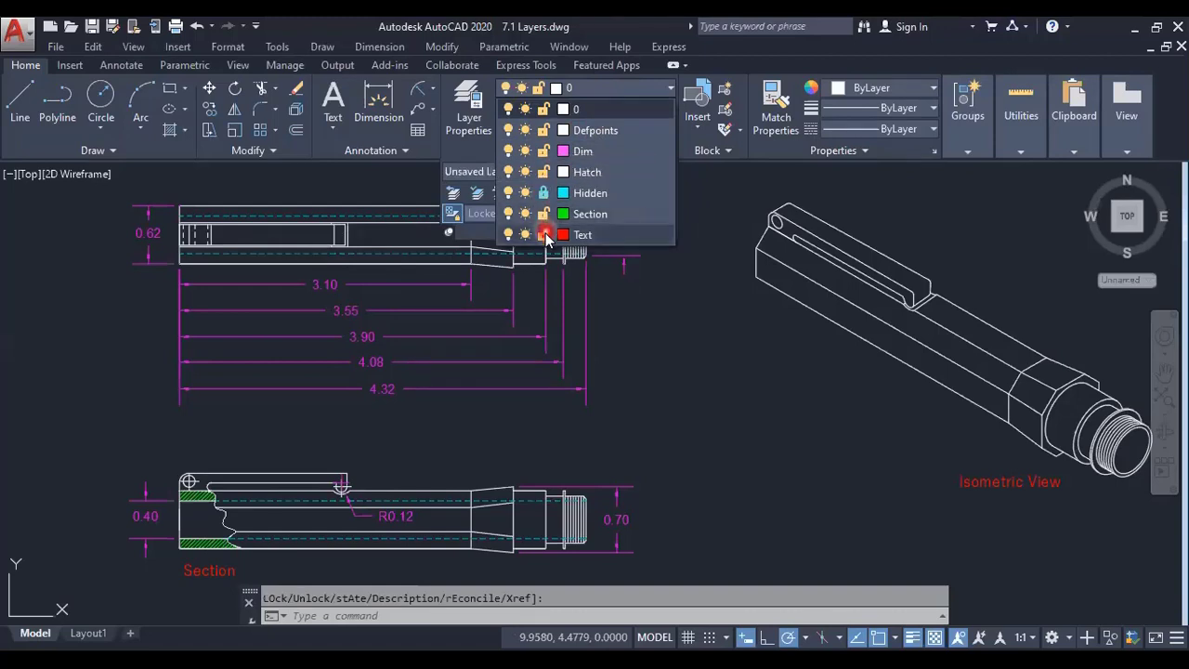
left_click(546, 234)
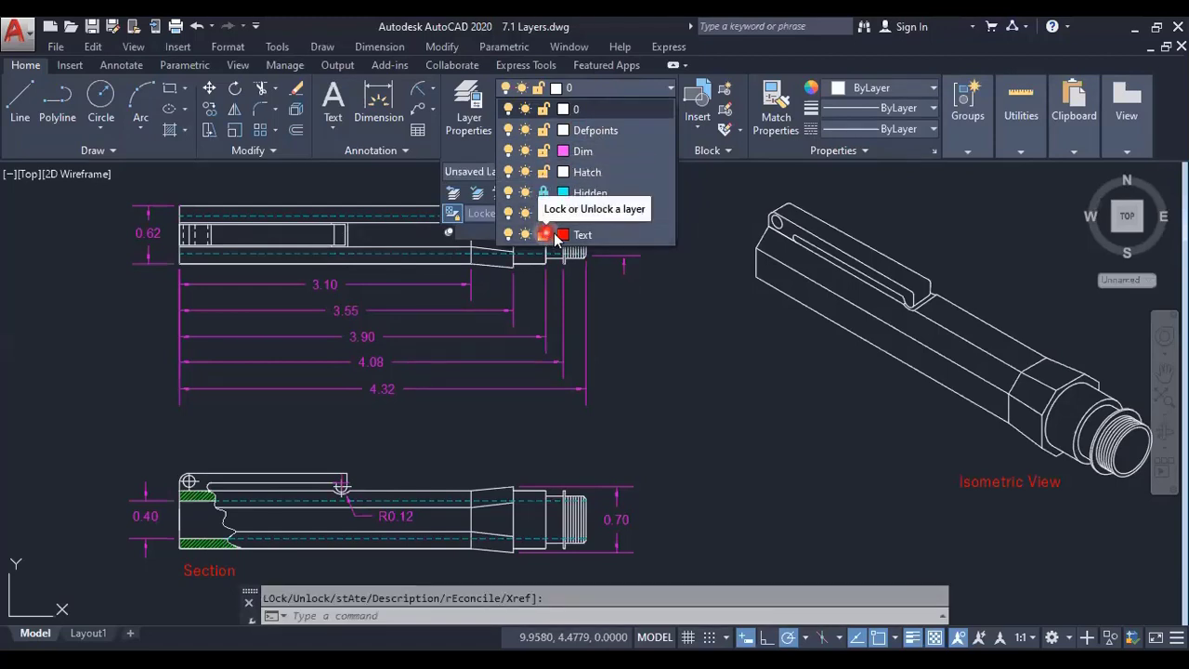
left_click(547, 236)
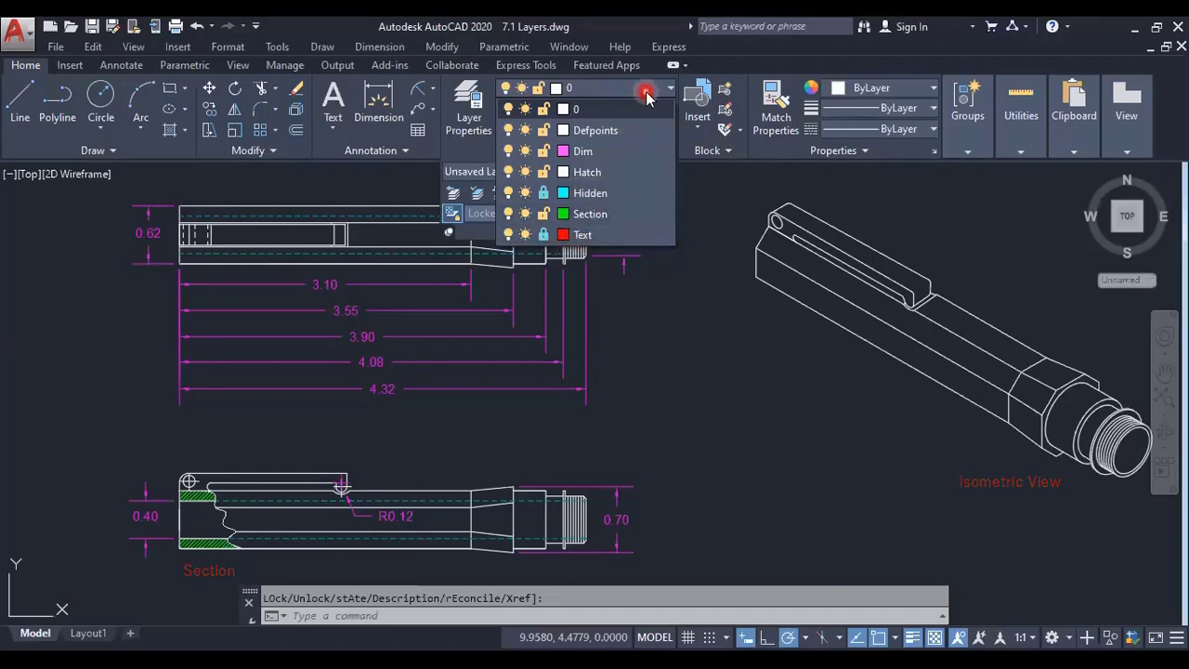
left_click(648, 97)
- Save the current layer settings as a new layer state named "lock-layer"
left_click(560, 176)
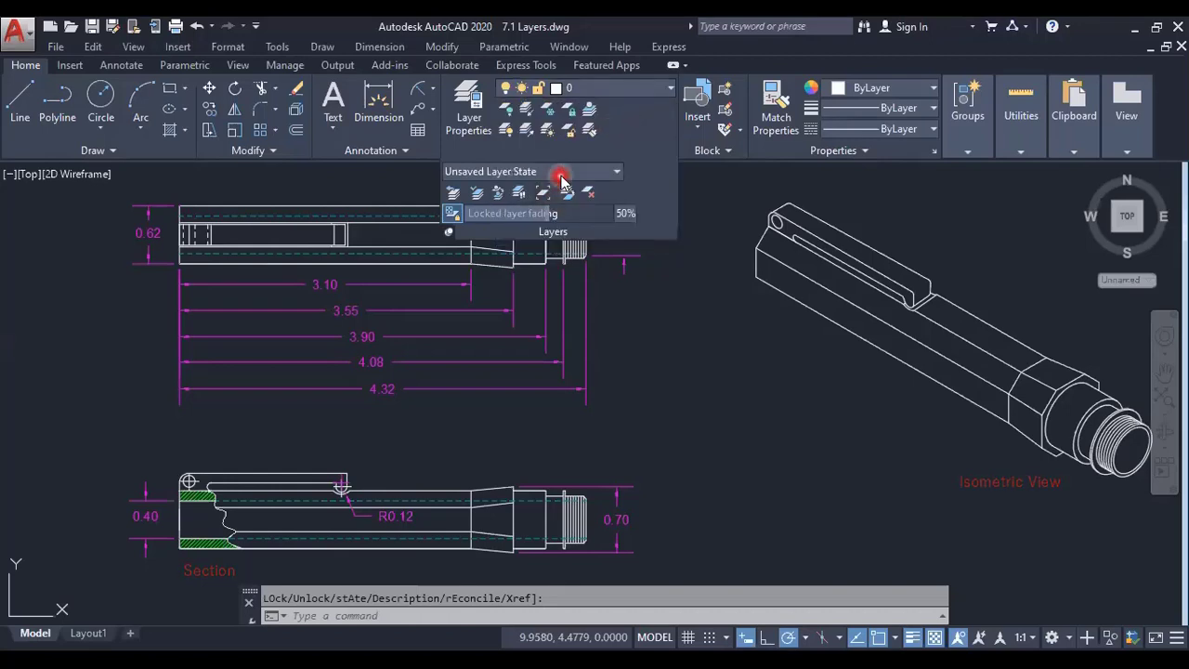
left_click(541, 249)
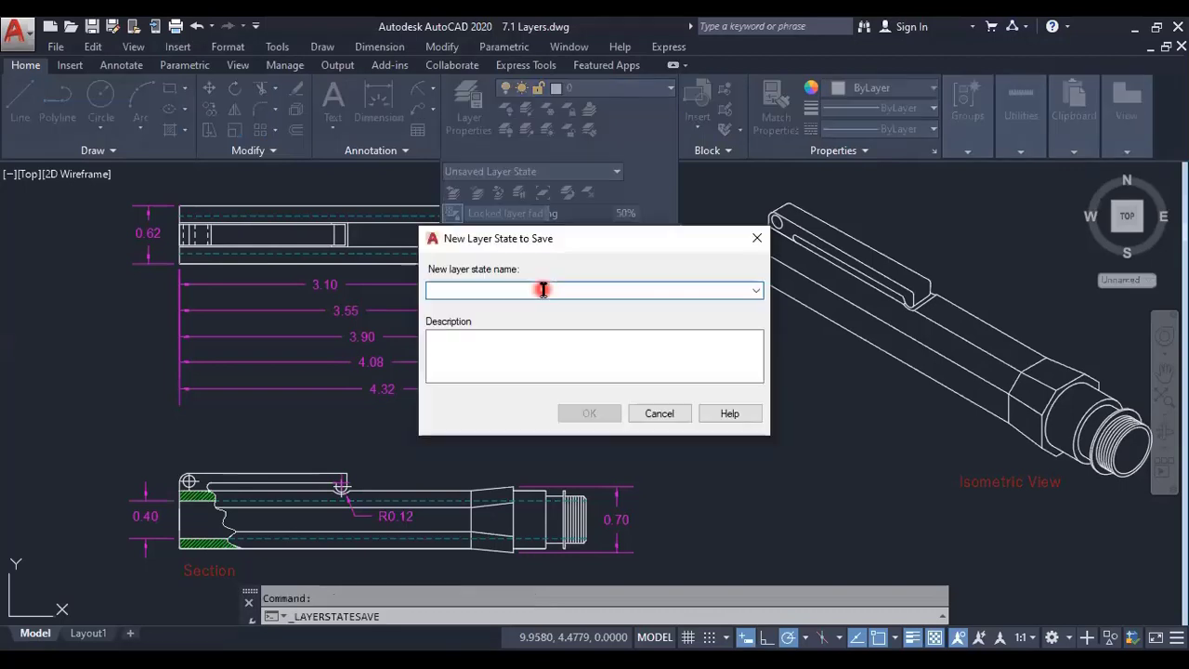
type("lock")
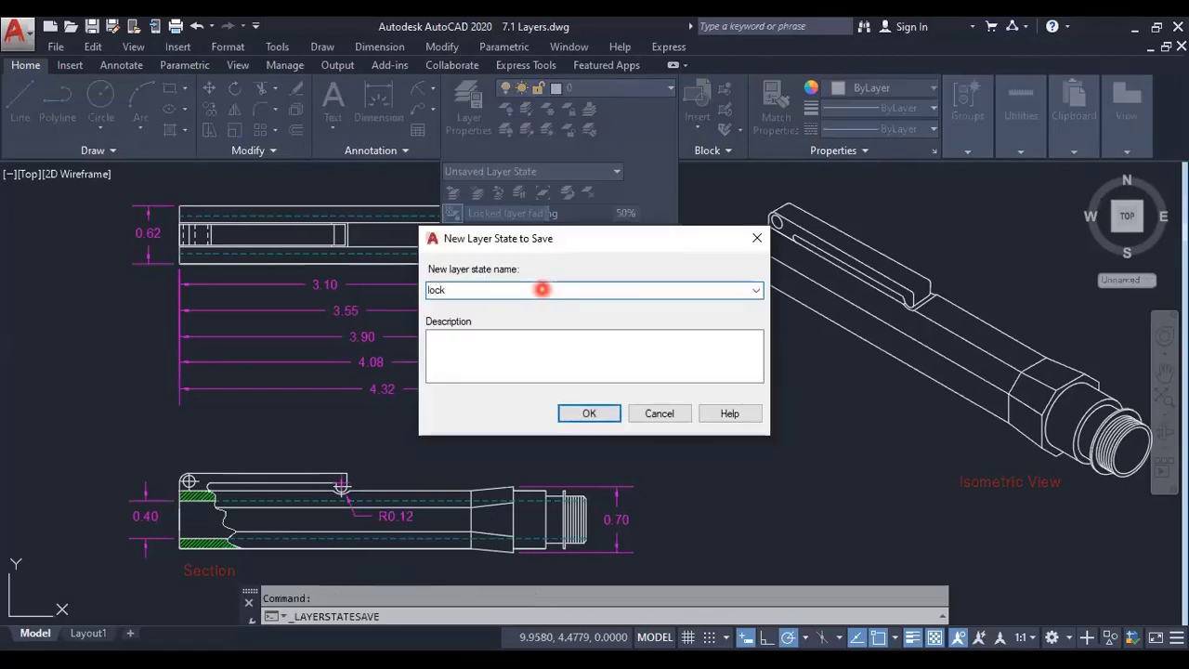
type("-layer")
left_click(578, 414)
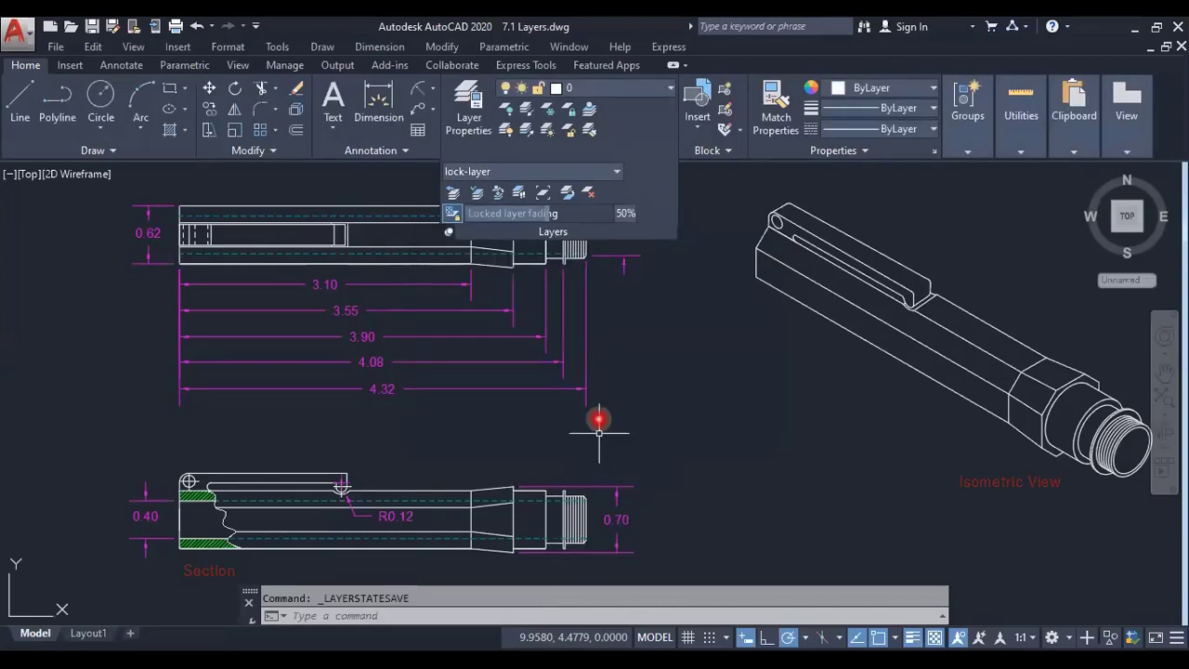
left_click(613, 176)
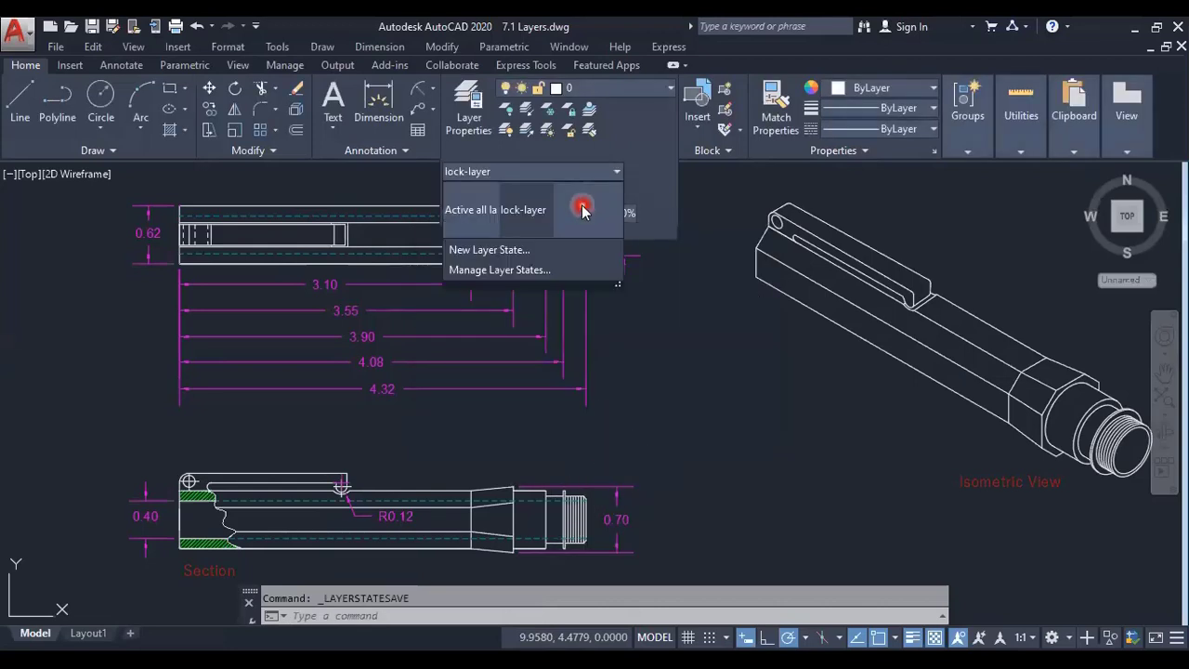
- Unlock the Hidden and Text layers, and turn off the Dim and Hidden layers
left_click(659, 97)
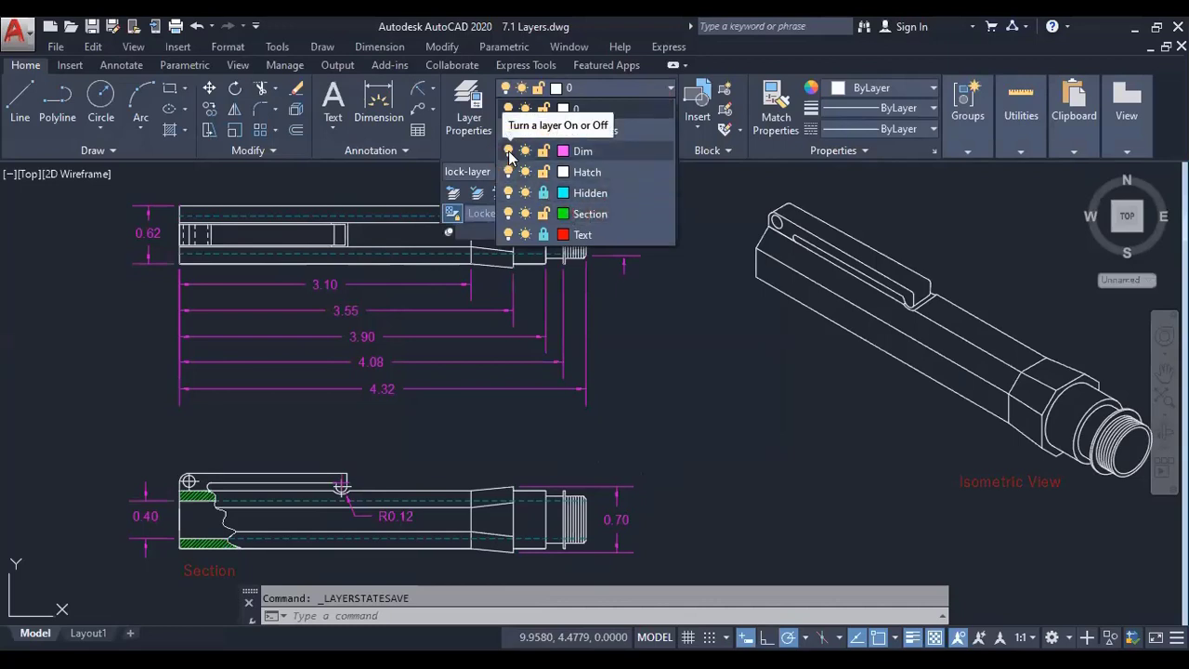
left_click(508, 151)
left_click(542, 193)
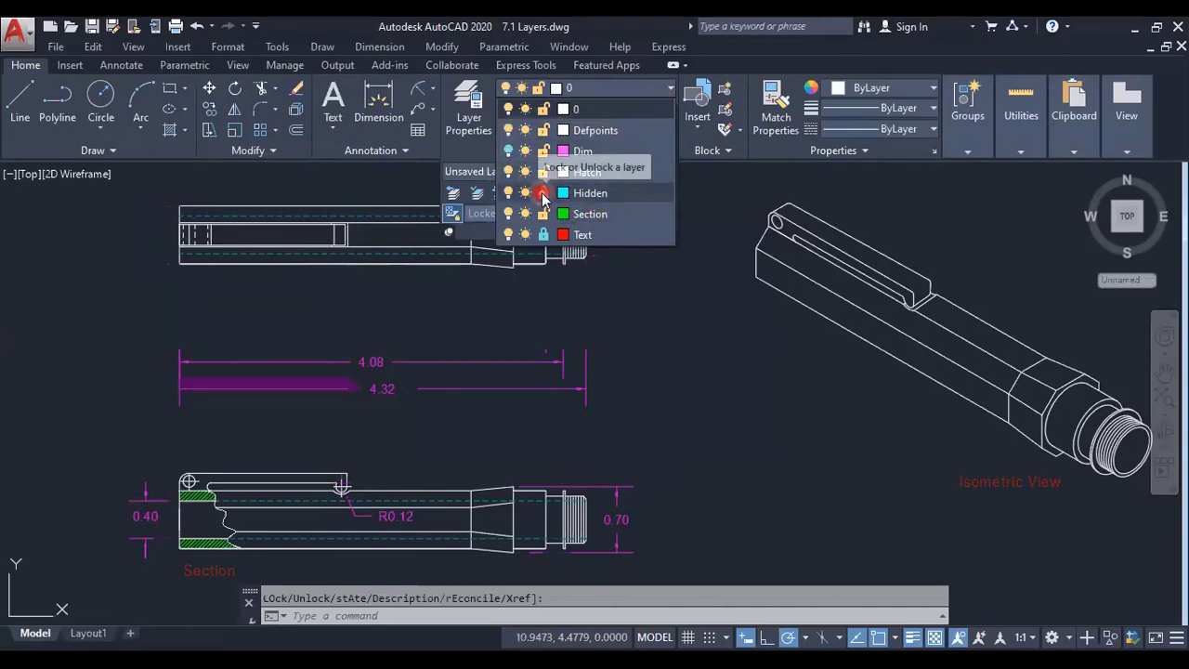
left_click(544, 234)
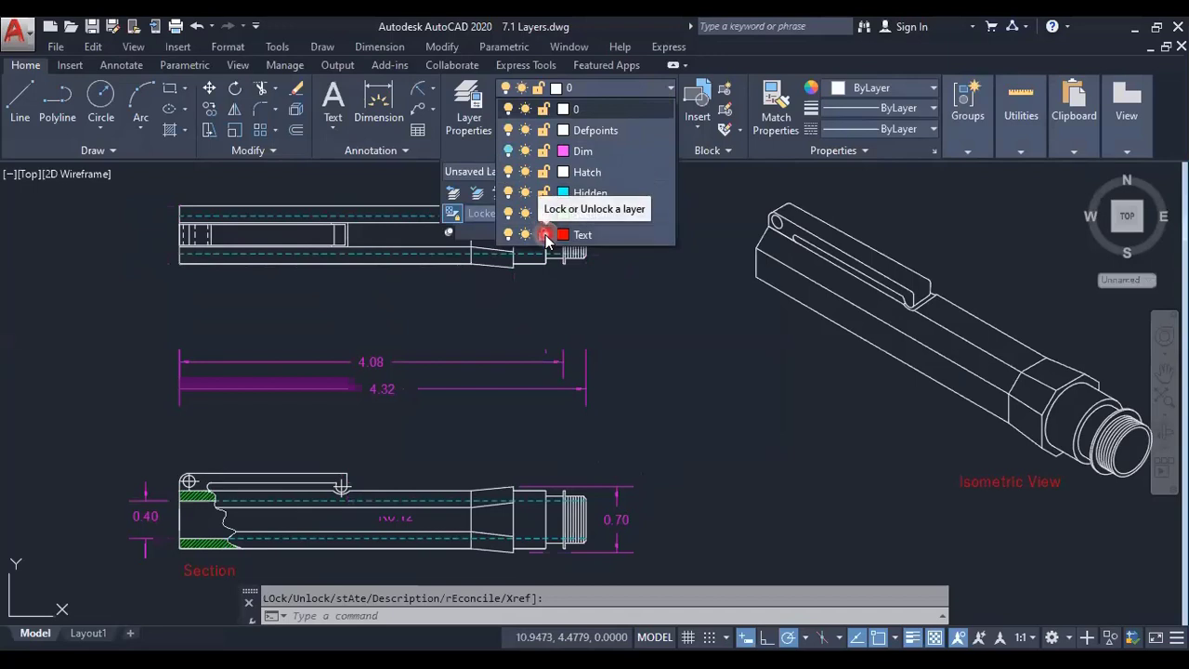
left_click(545, 236)
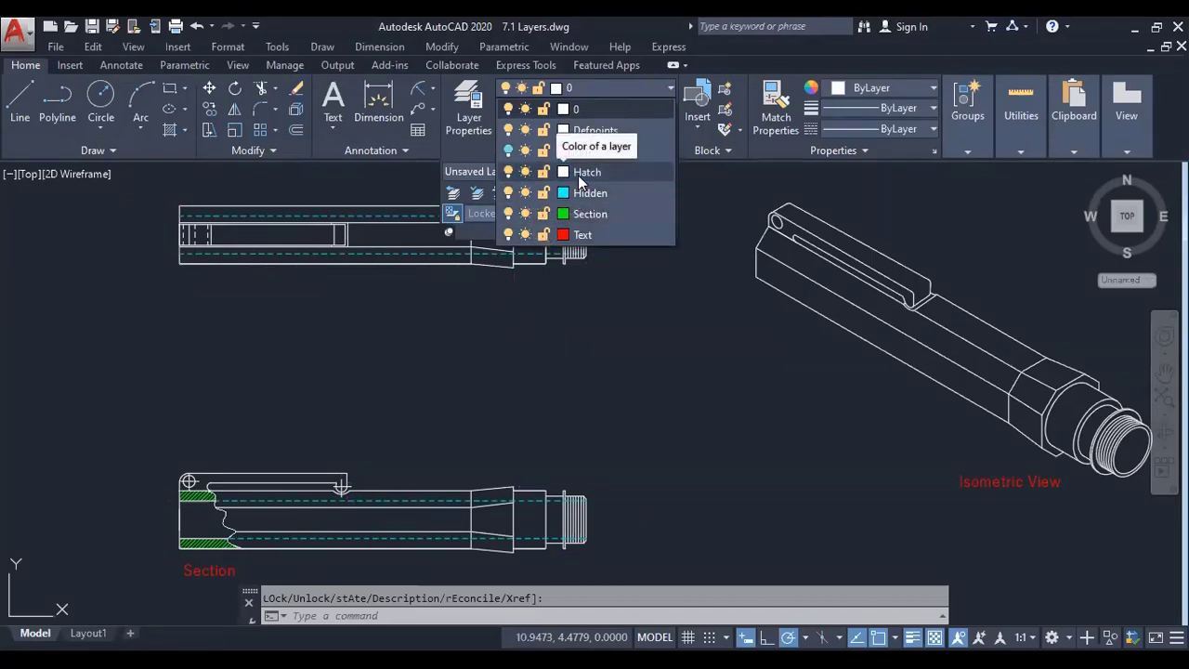
left_click(629, 181)
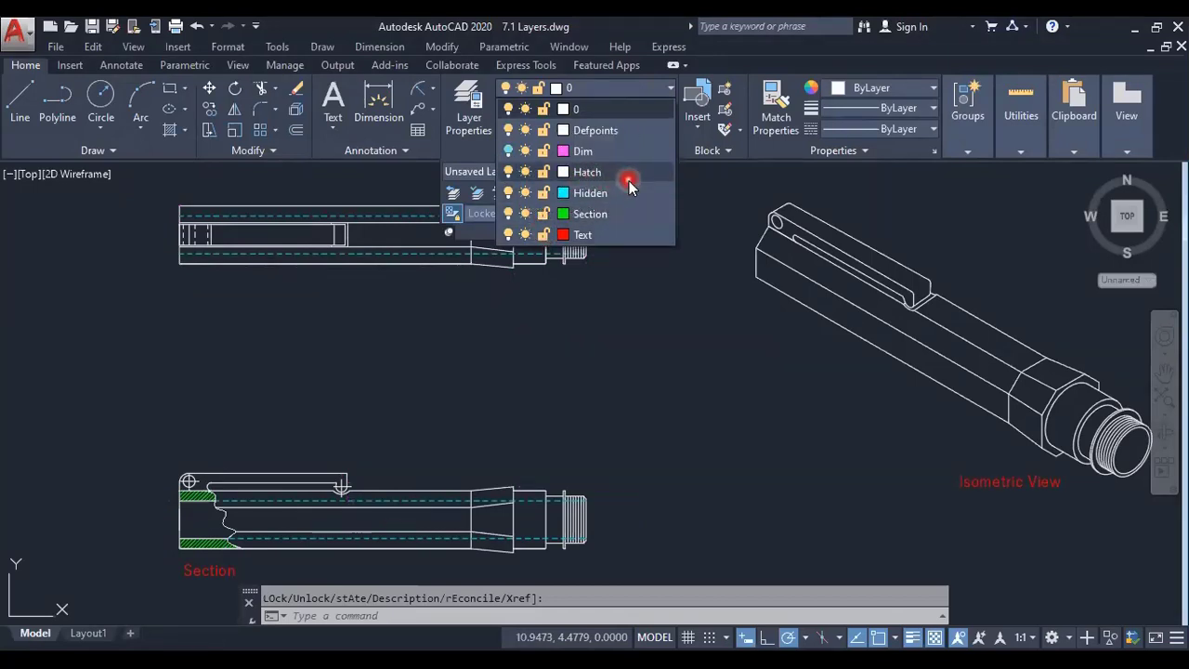
left_click(509, 196)
left_click(508, 194)
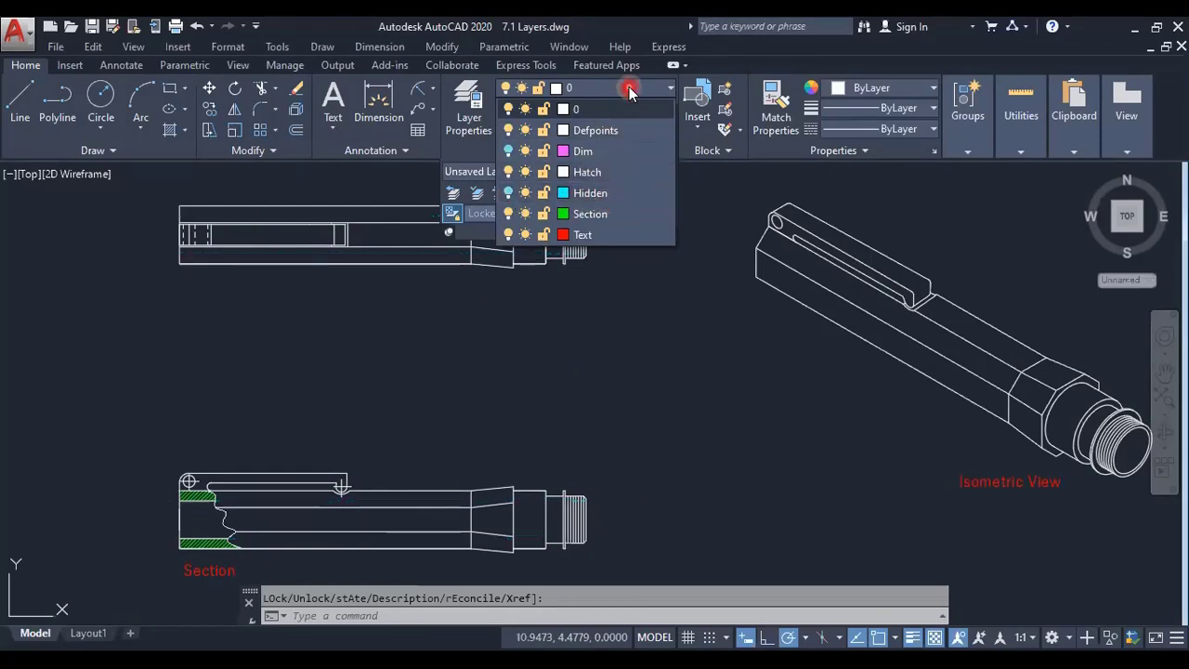
left_click(624, 89)
left_click(576, 194)
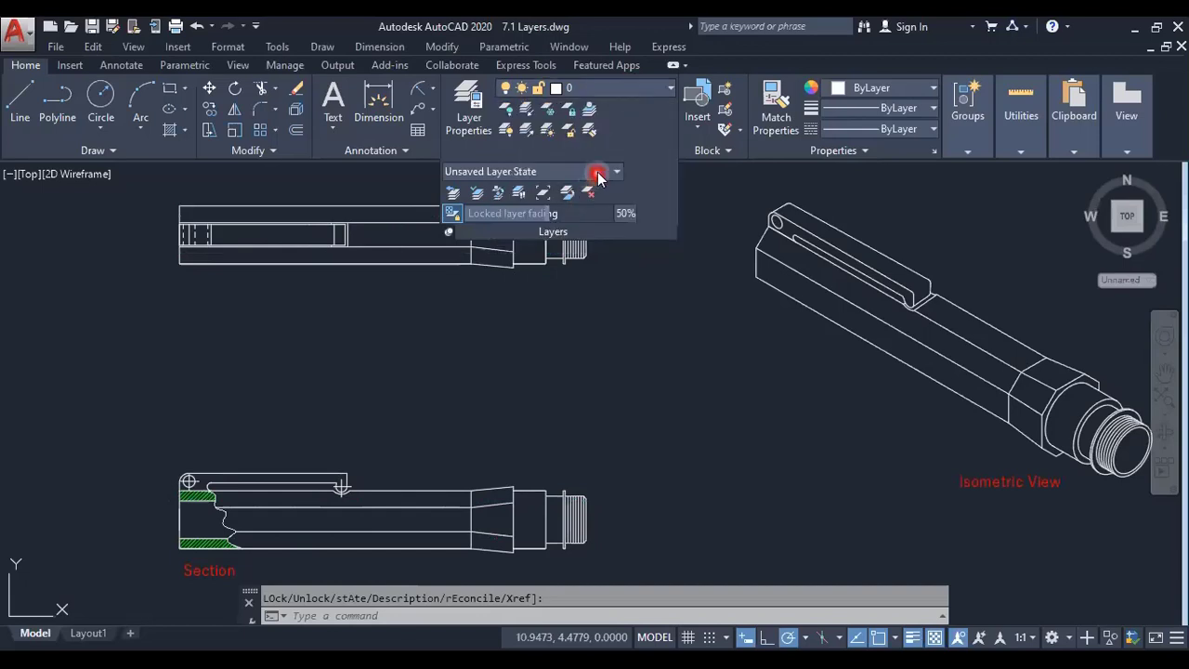
- Save the current layer settings as a new layer state named "off-layer"
left_click(597, 175)
left_click(529, 249)
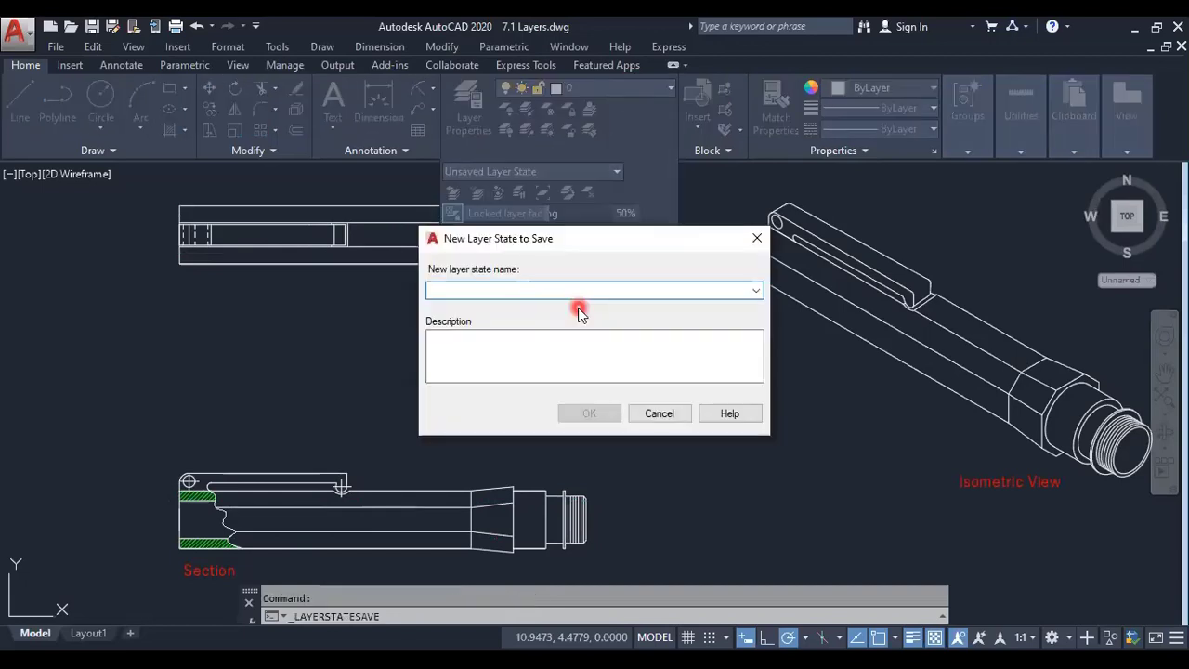
type("off")
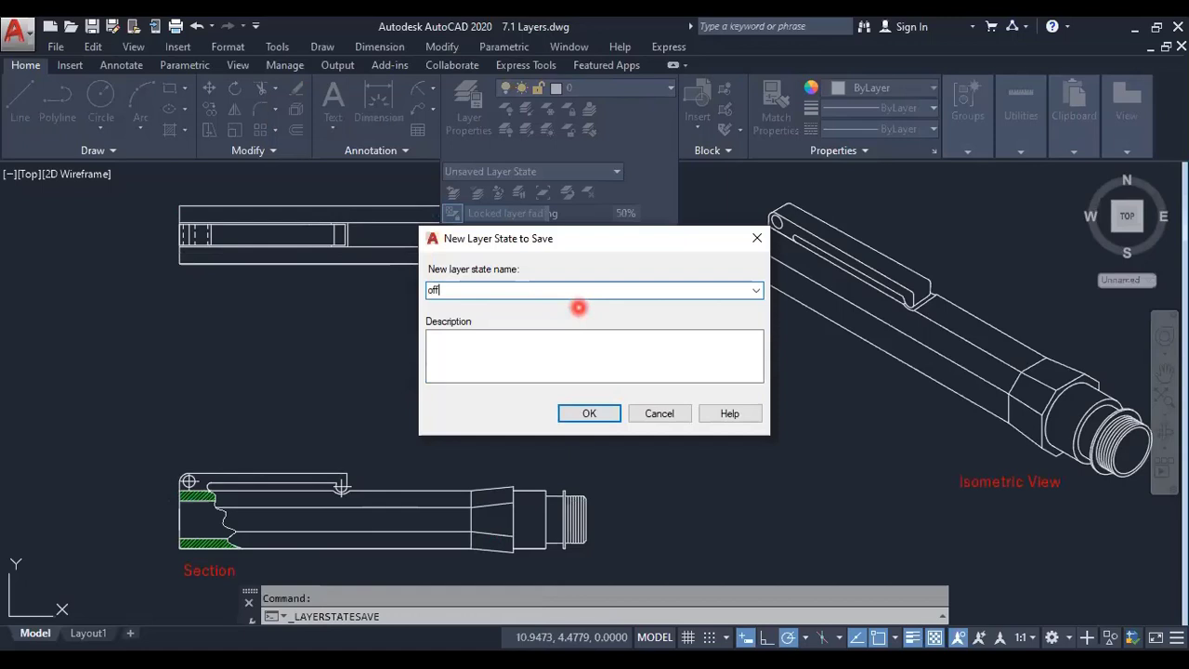
type("-layer")
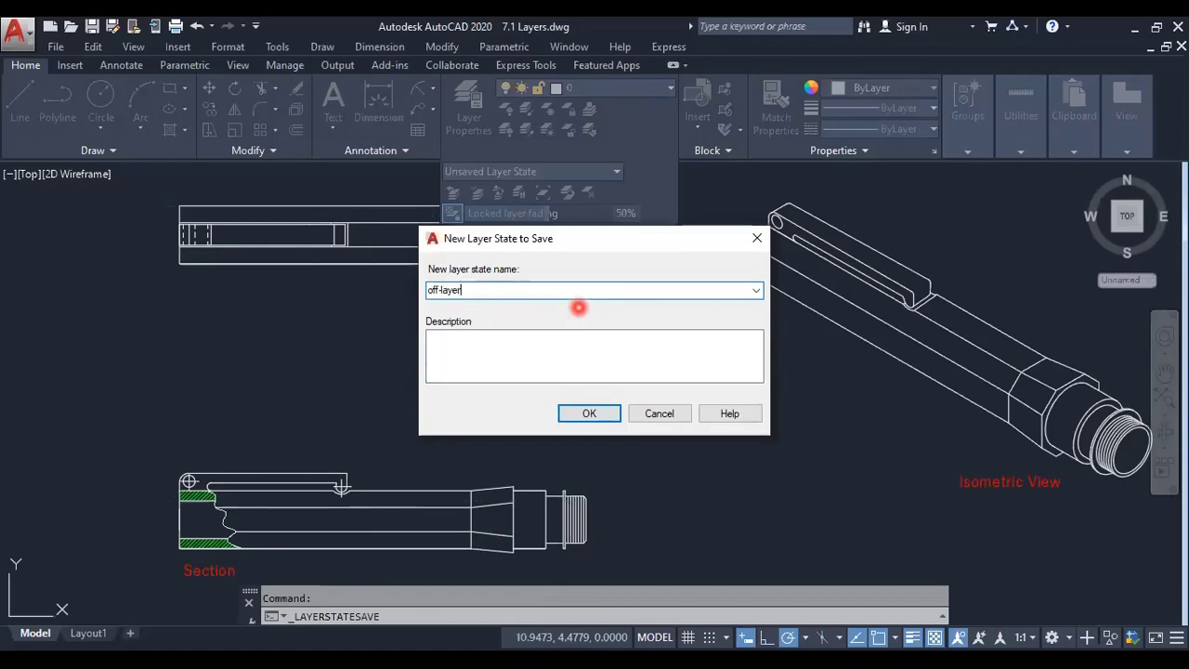
left_click(599, 411)
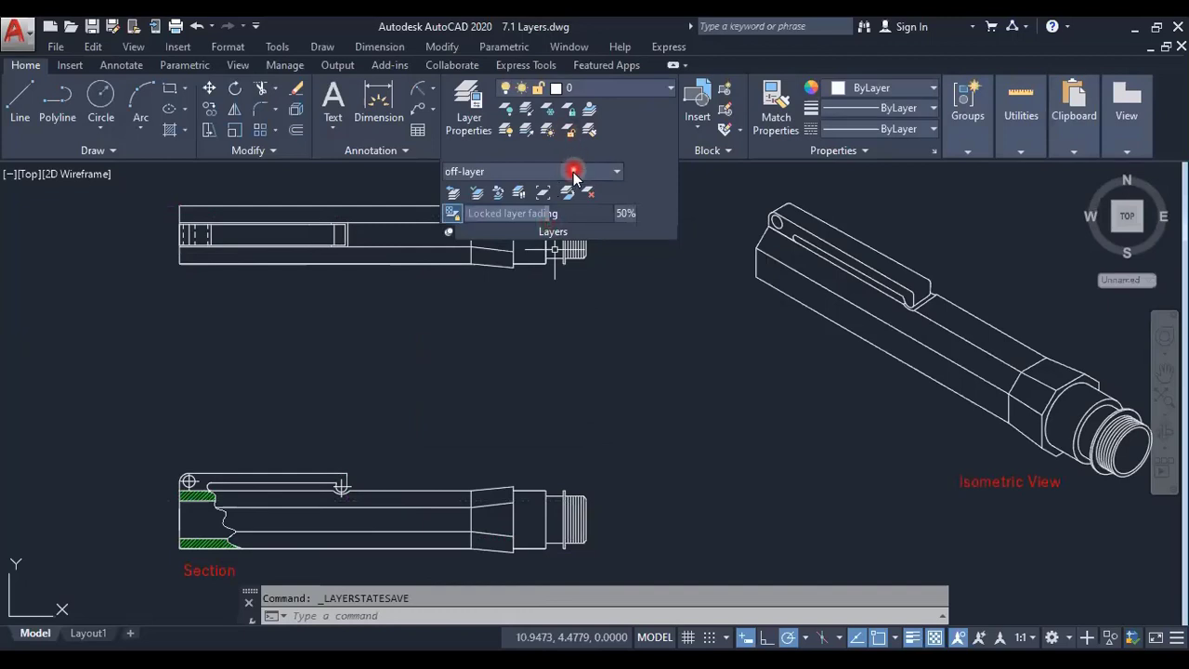
- Compare the saved layer states "lock-layer" and "off-layer" in the drawing, and restore the "Active all layers" state
left_click(571, 169)
left_click(453, 212)
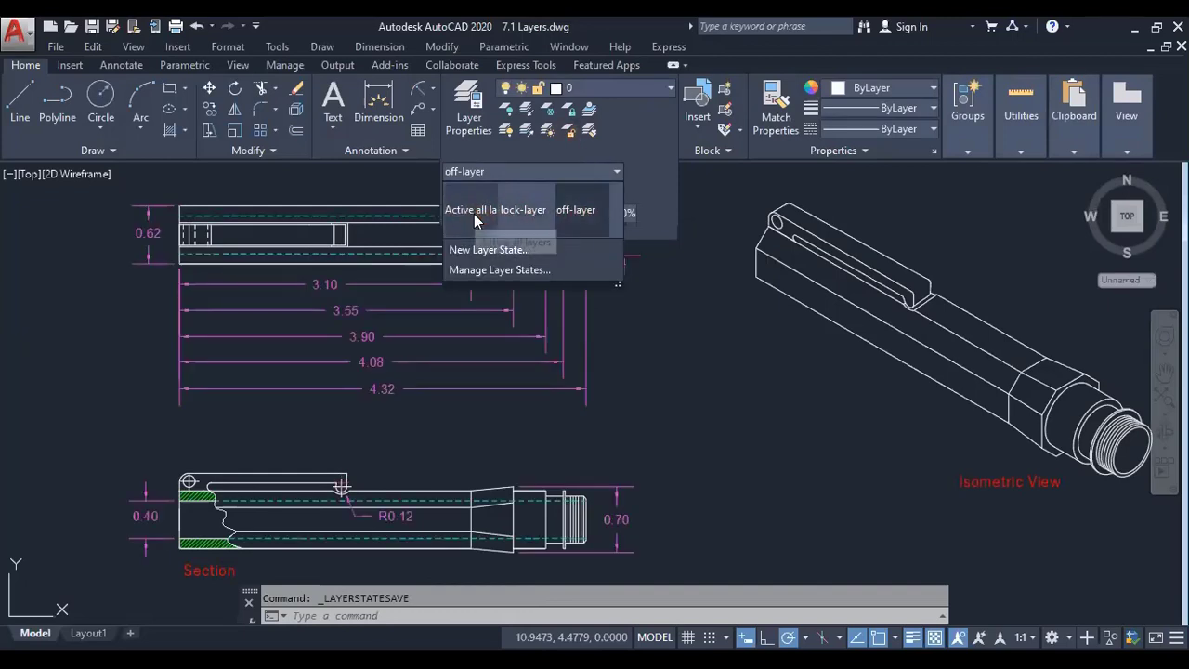
left_click(576, 217)
left_click(530, 214)
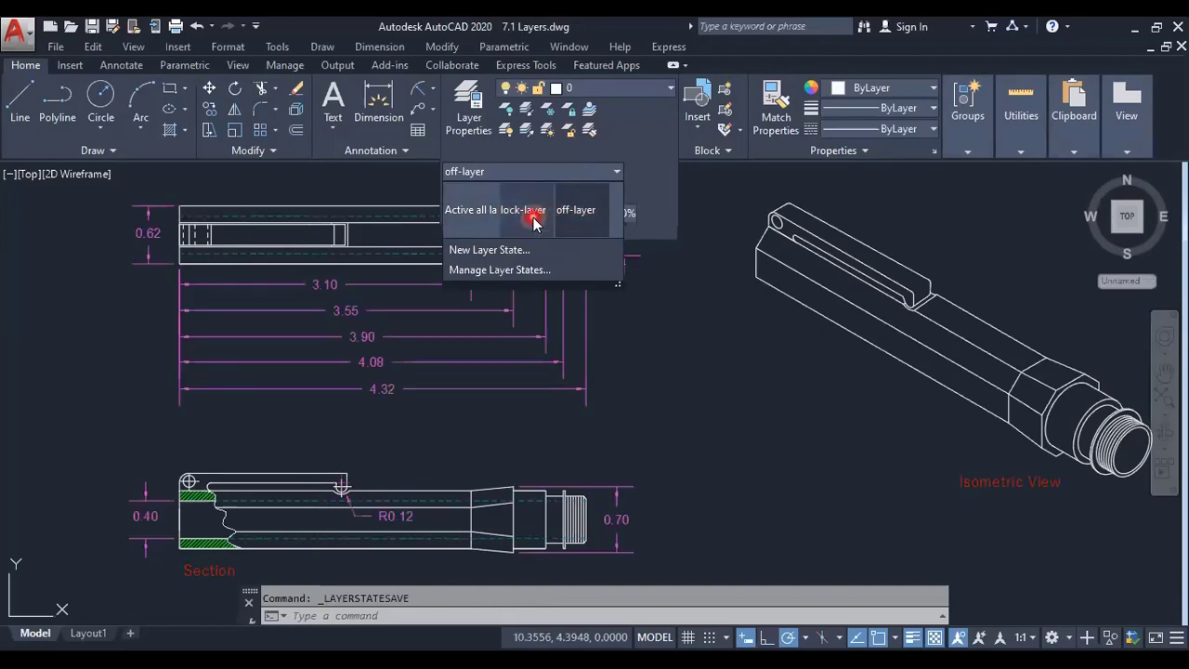
left_click(478, 221)
left_click(537, 217)
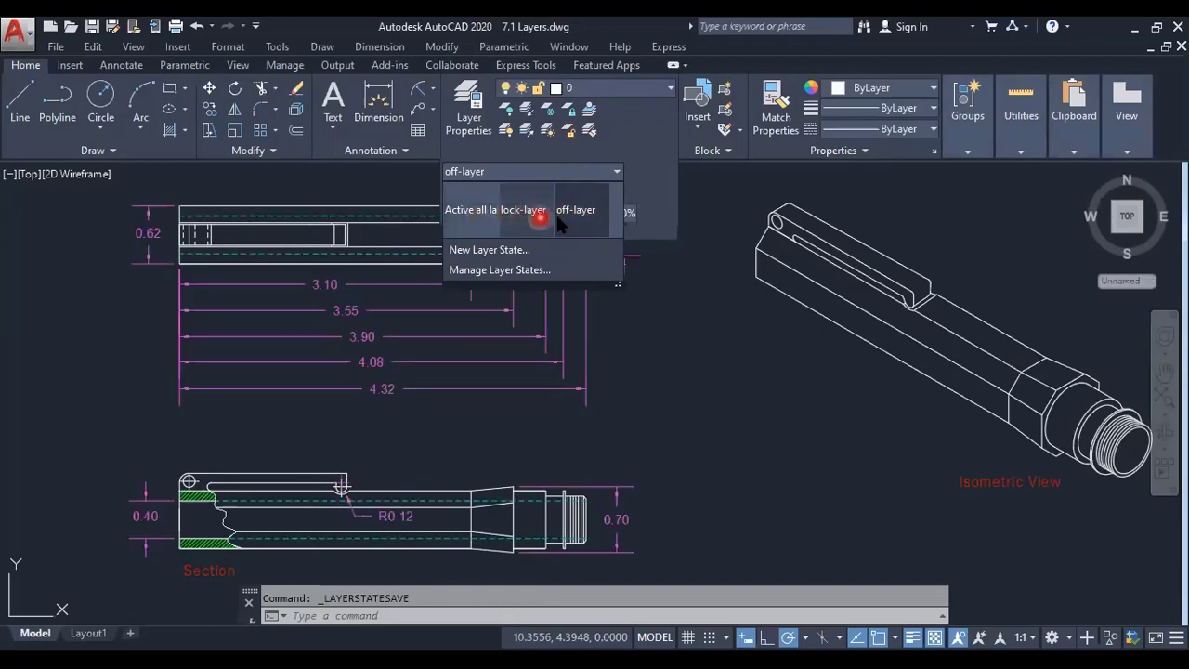
left_click(480, 218)
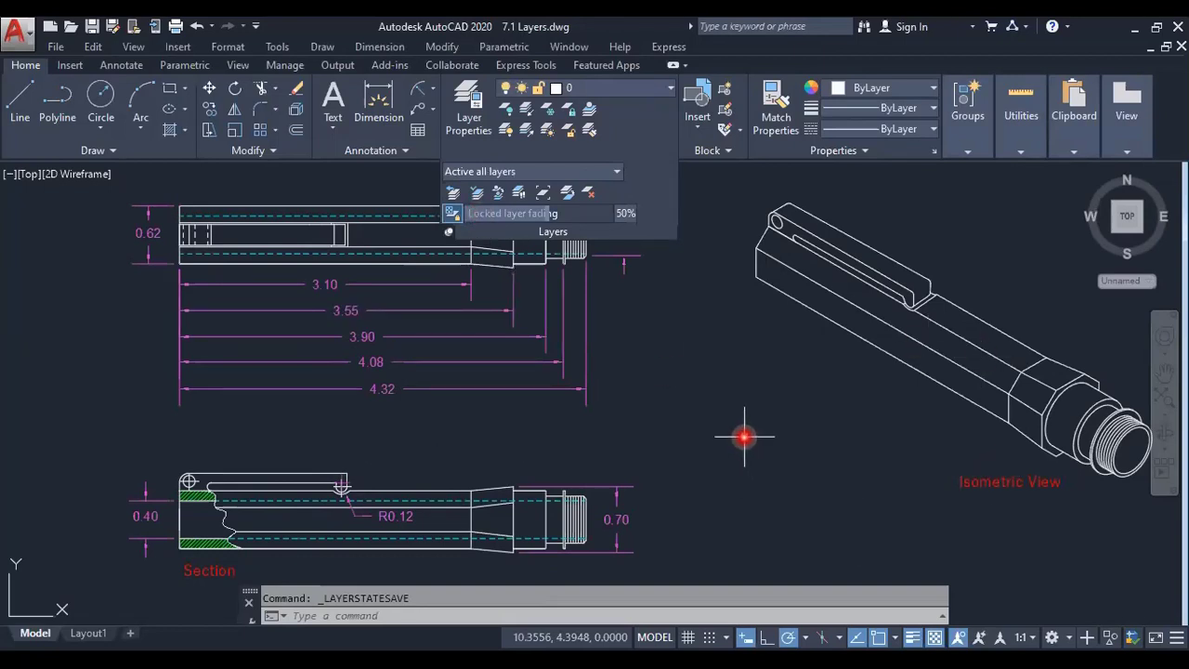
- Restore the "lock-layer", "off-layer" and "Active all layers" states in turn to compare their effect on the pen drawing
left_click(589, 171)
left_click(544, 210)
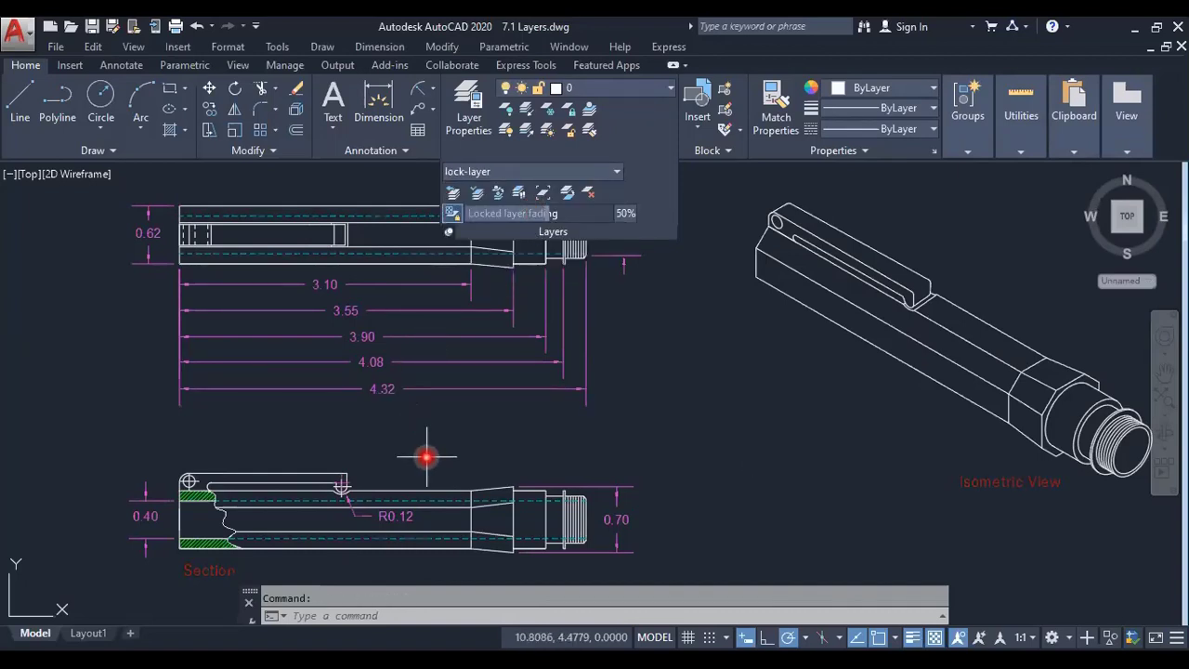
left_click(599, 172)
left_click(583, 213)
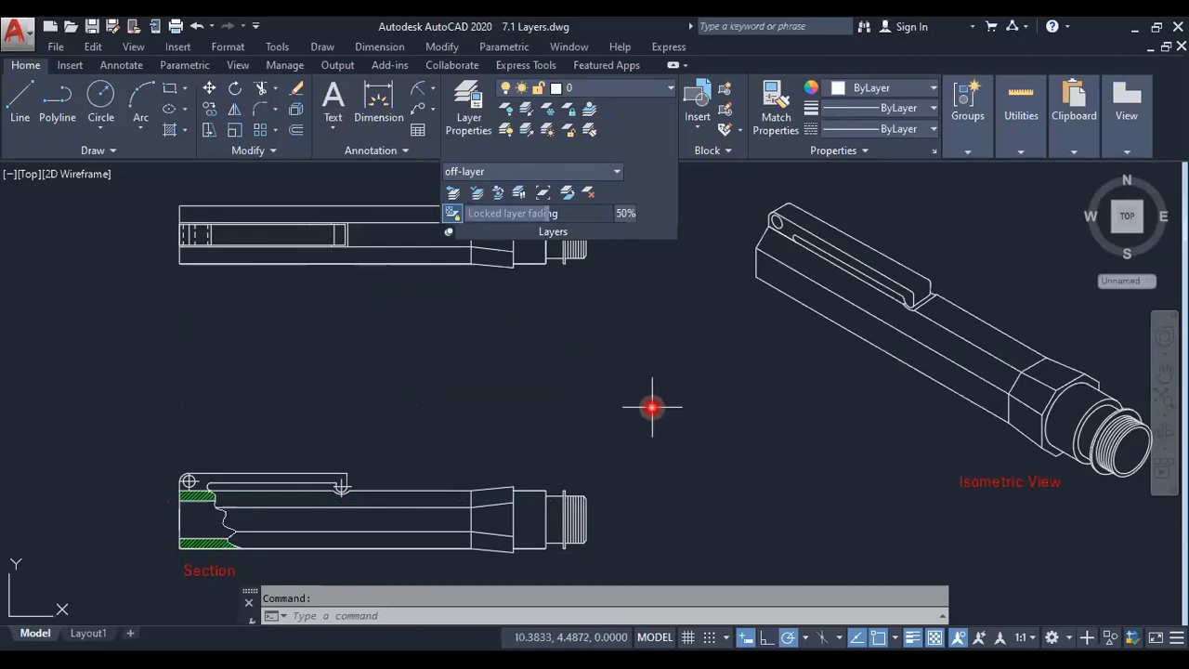
left_click(586, 172)
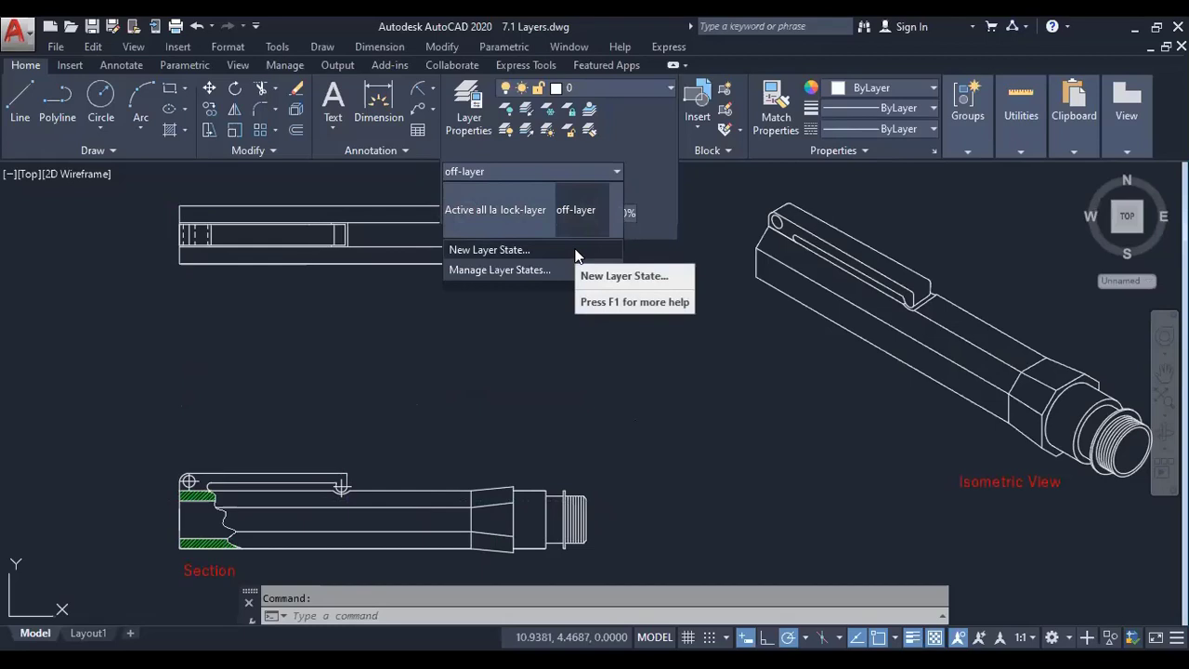
left_click(471, 227)
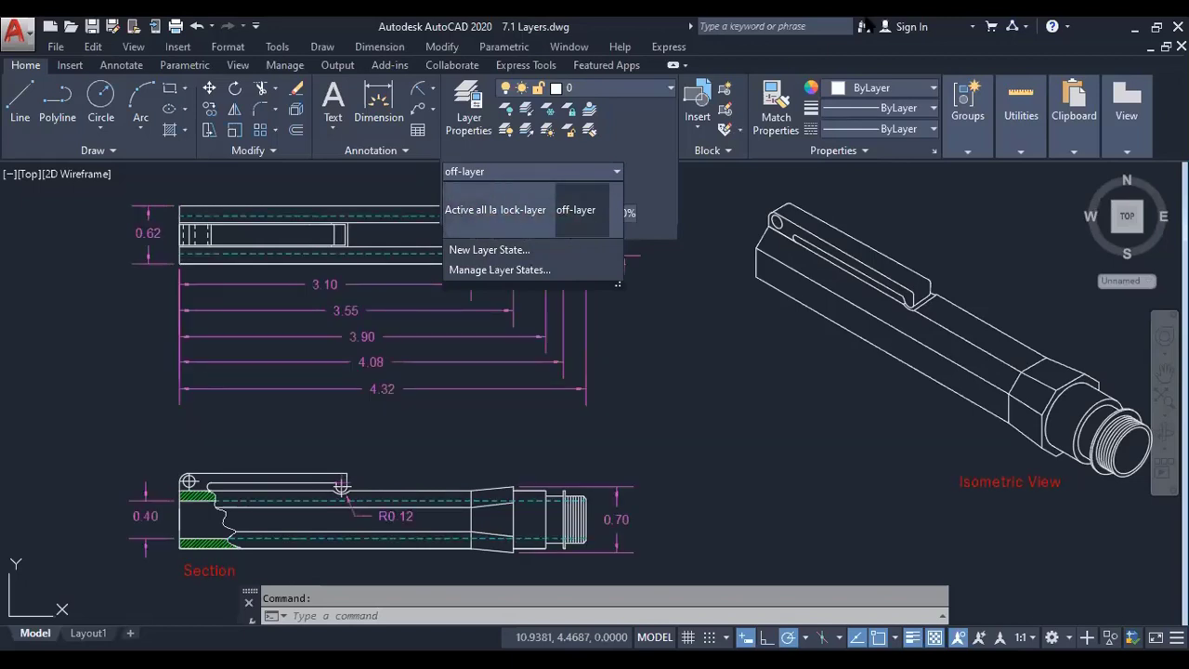
- Review the layers' on/off and lock settings in the layer list and the Layer Properties Manager
left_click(585, 87)
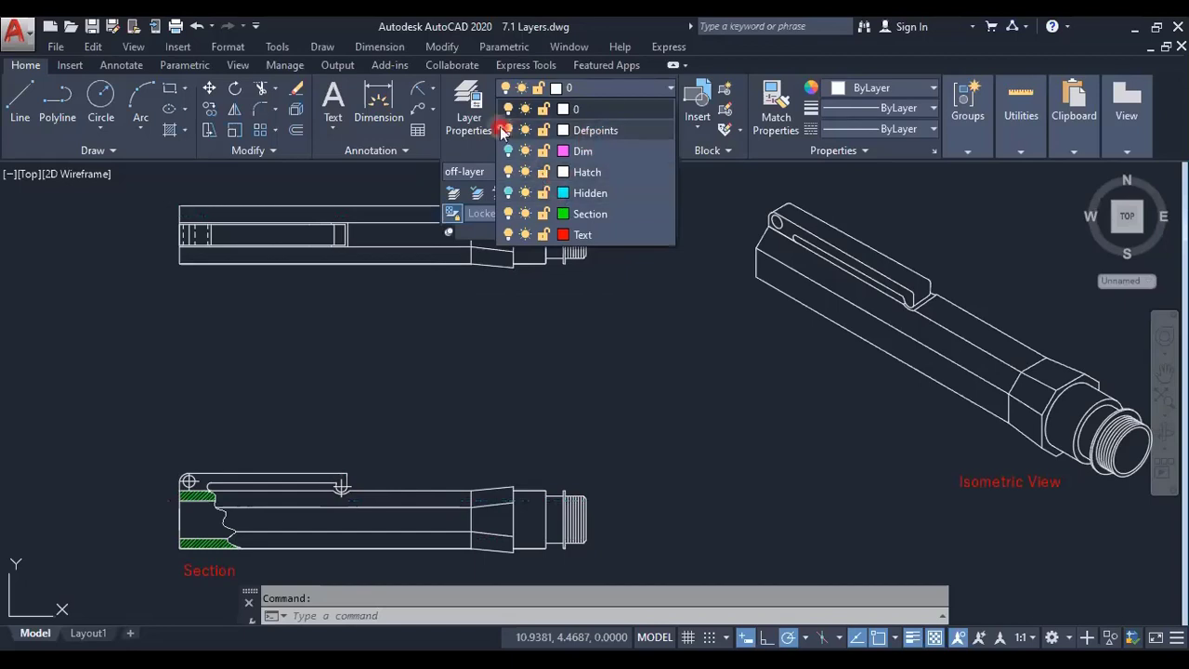
left_click(474, 116)
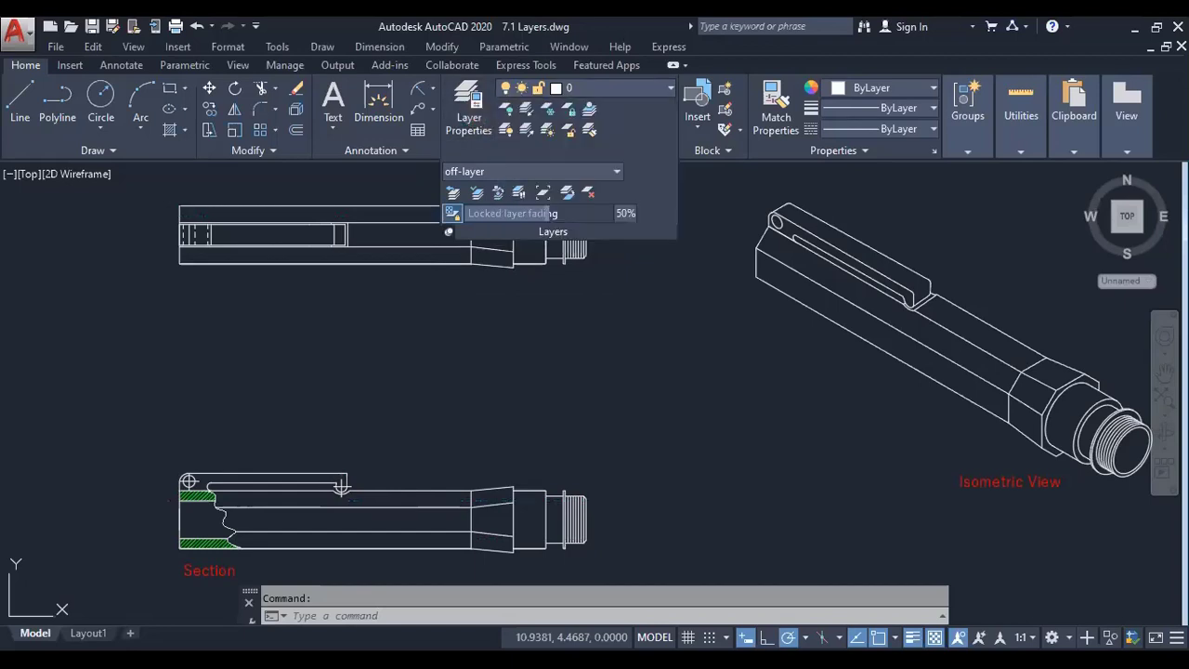
left_click(468, 107)
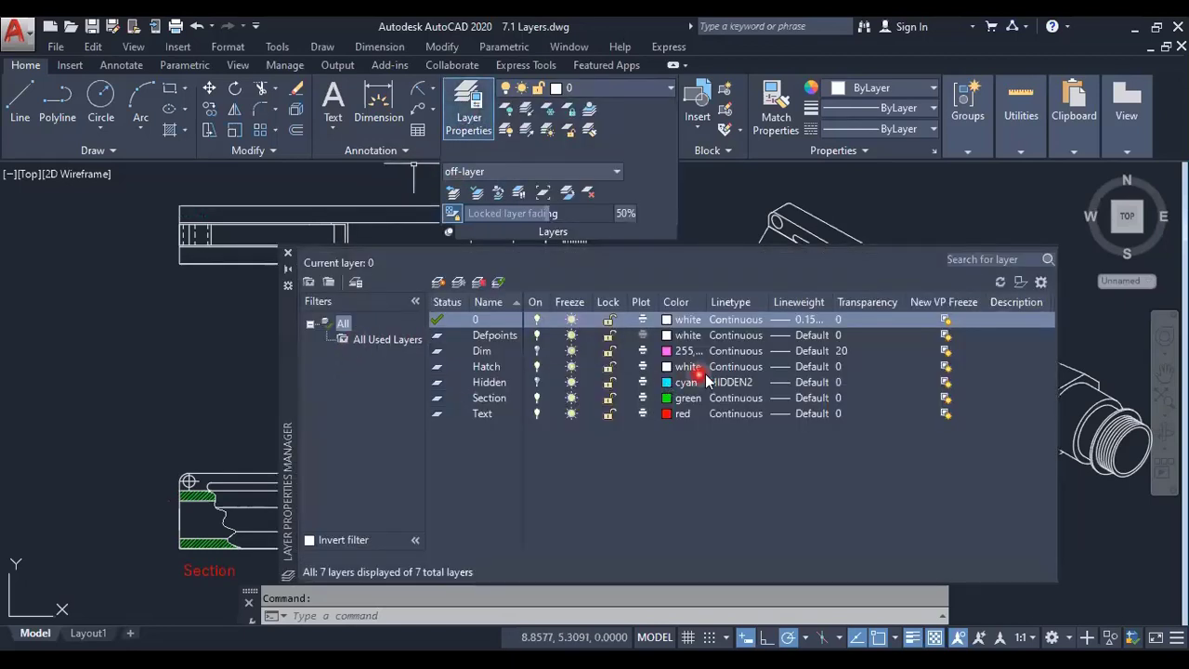
left_click(289, 259)
left_click(450, 363)
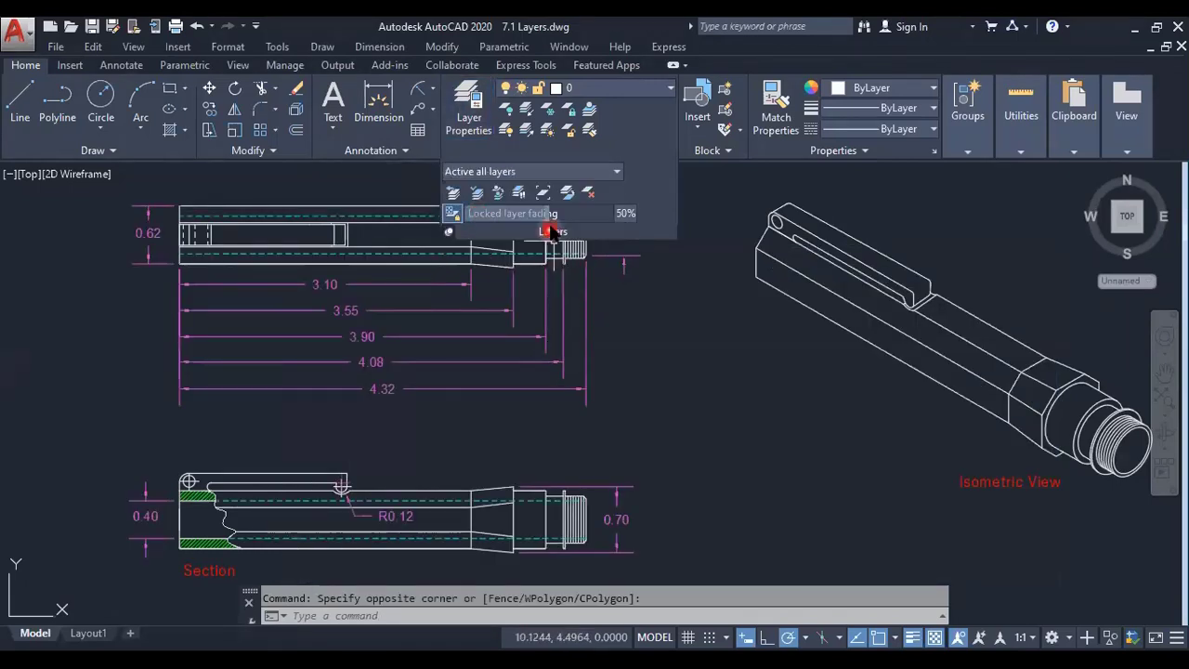
- Overwrite the "lock-layer" state with the drawing's current layer settings in the Layer States Manager
left_click(554, 179)
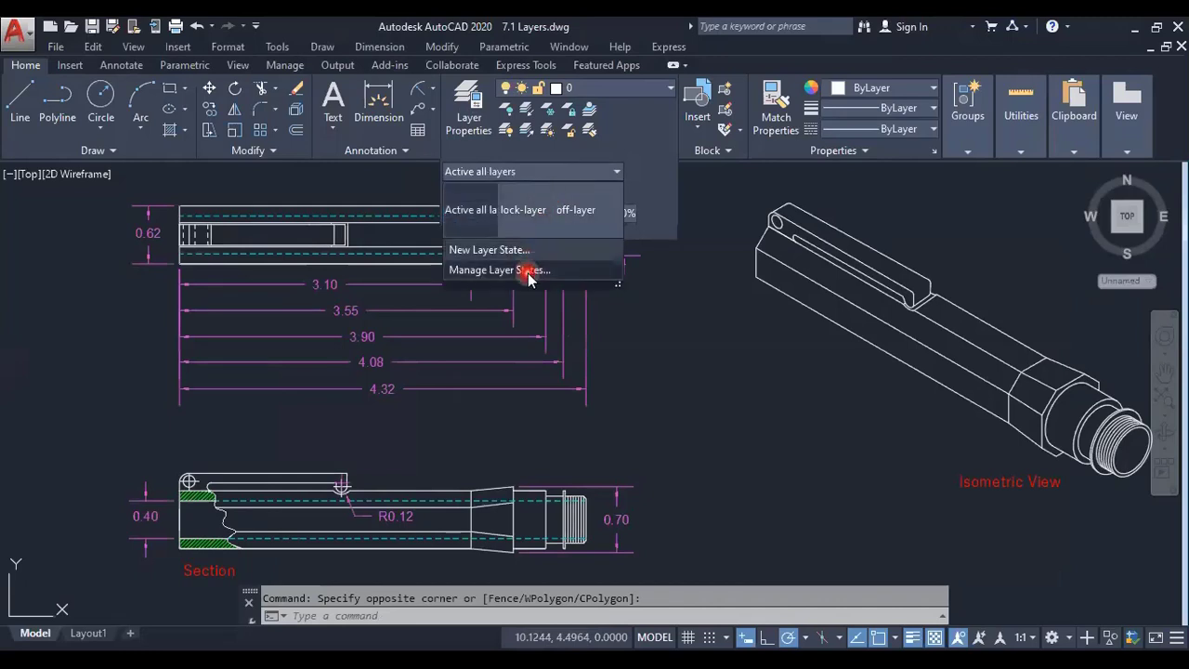
left_click(529, 270)
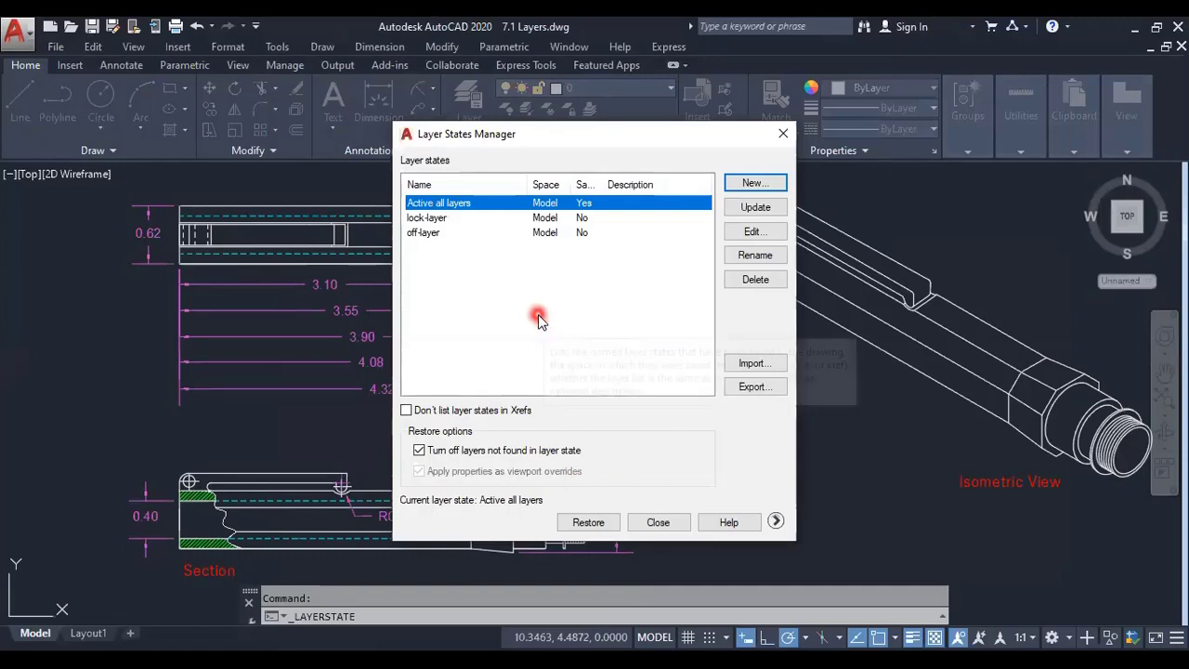
left_click(457, 219)
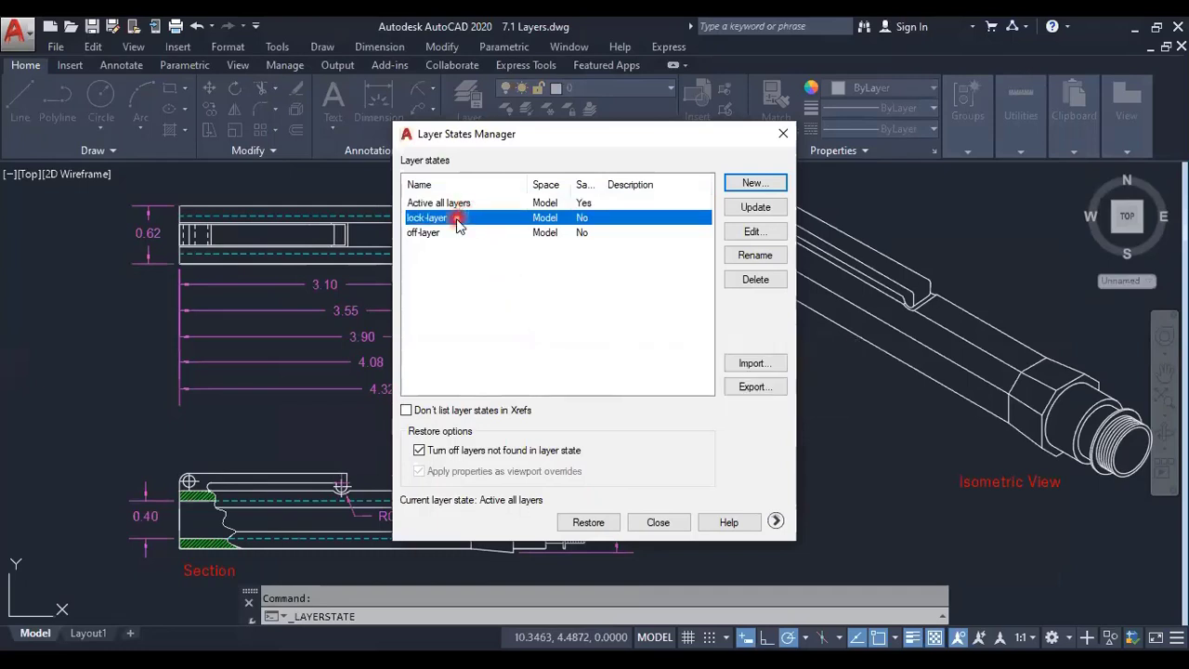
left_click(756, 208)
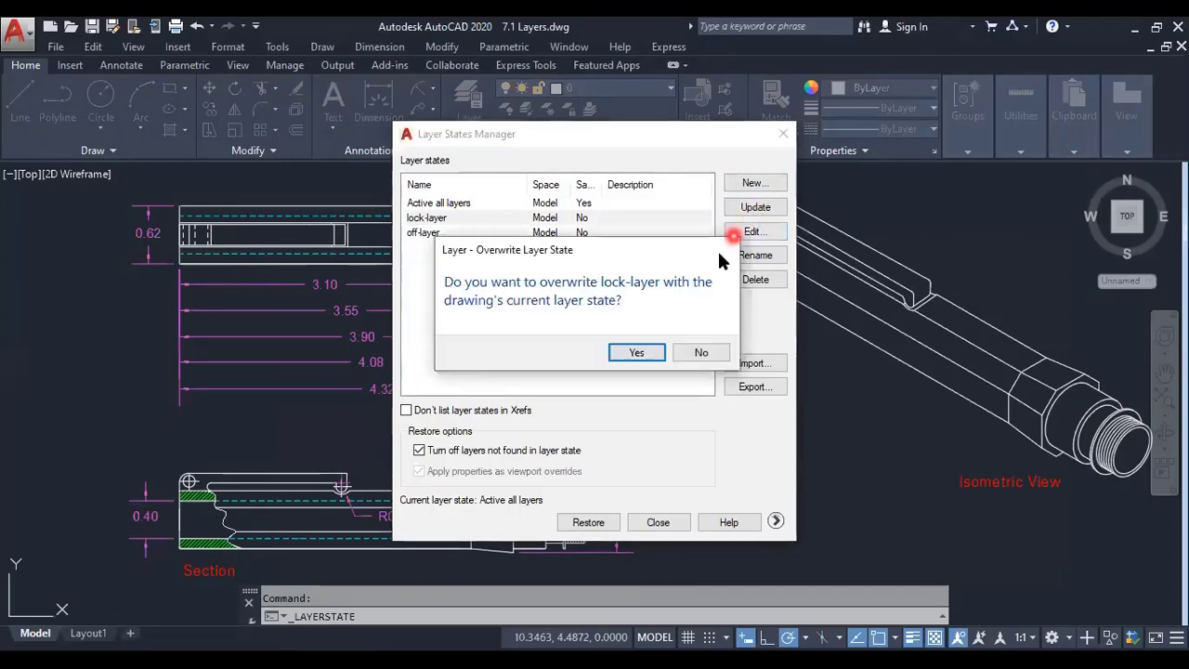
left_click(639, 353)
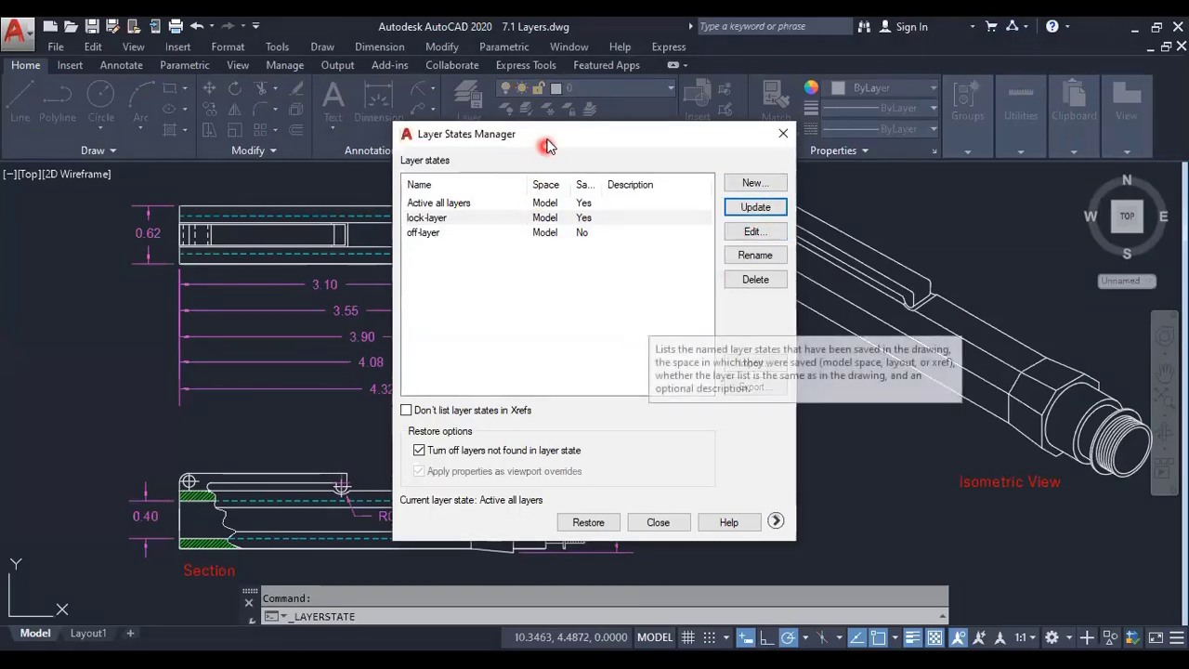
left_click_drag(555, 144, 815, 288)
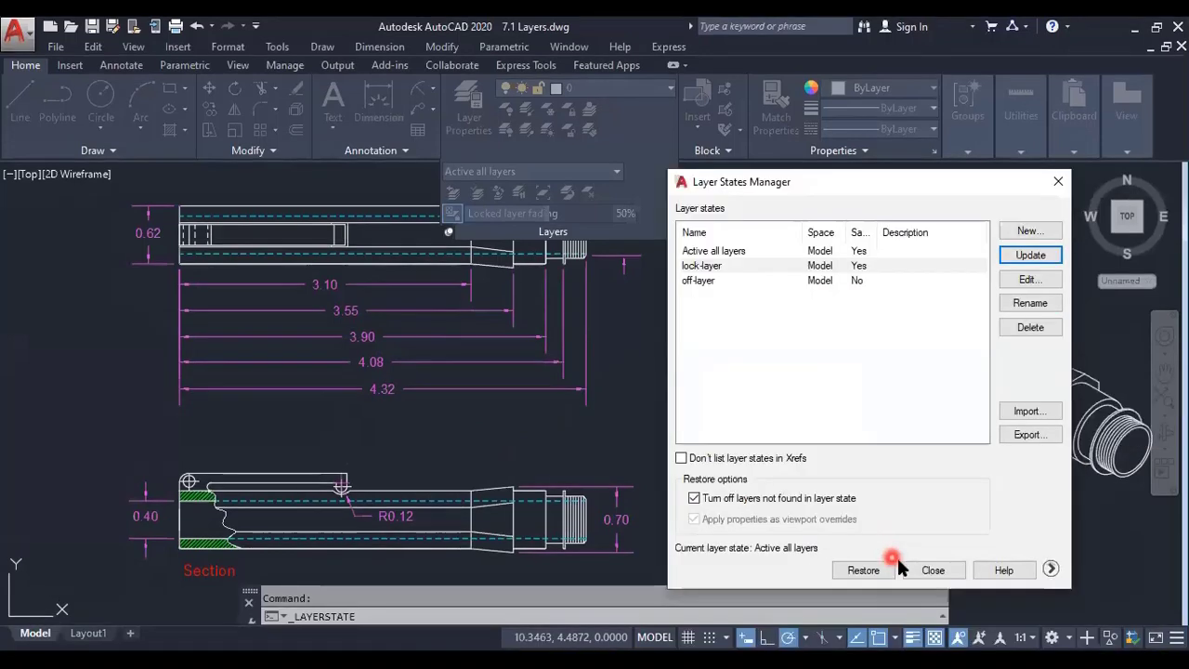
left_click(947, 648)
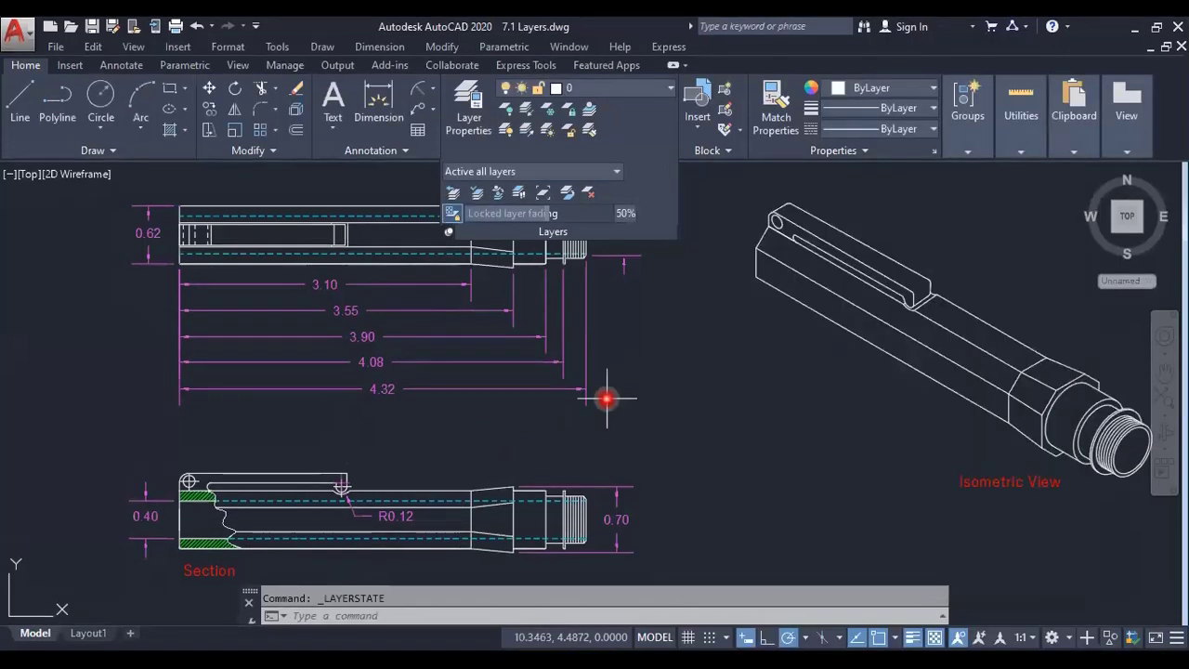
- Check the saved states in the drawing by restoring "off-layer", "Active all layers" and the updated "lock-layer" in turn
left_click(571, 172)
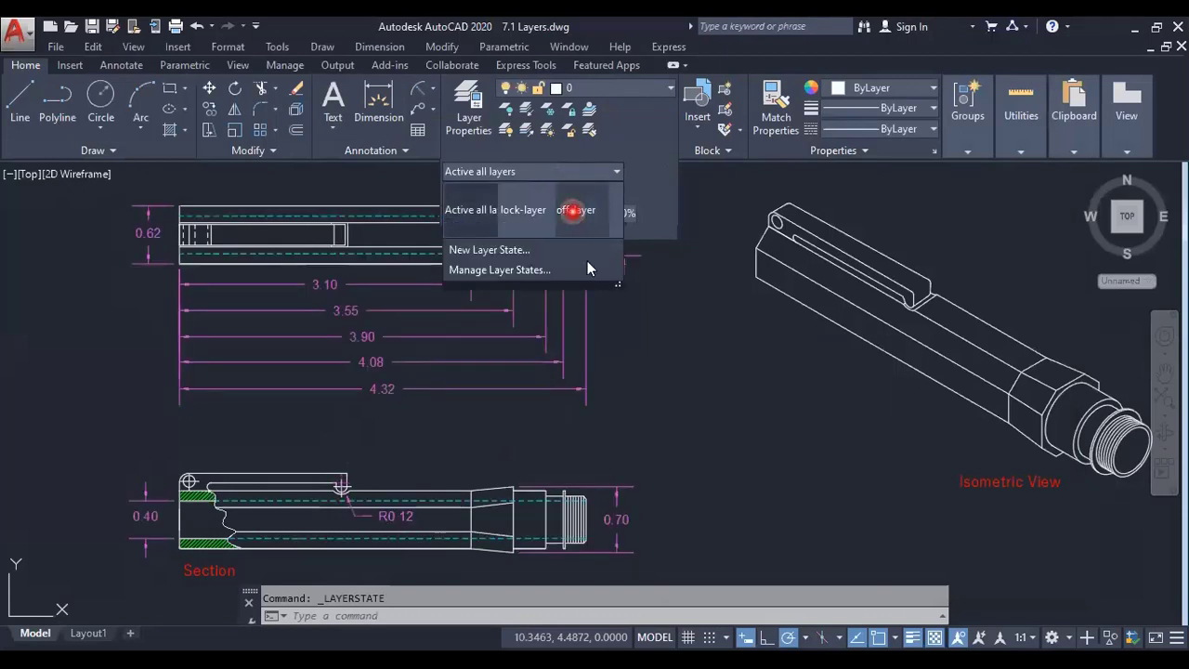
left_click(576, 210)
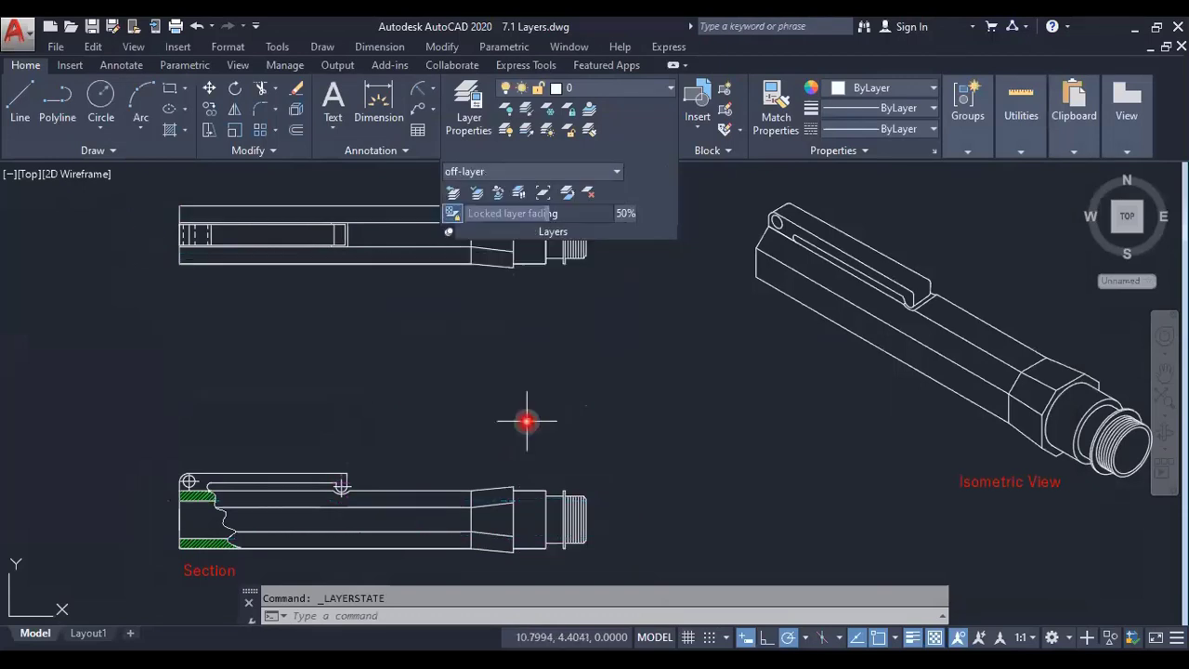
left_click(560, 175)
left_click(480, 210)
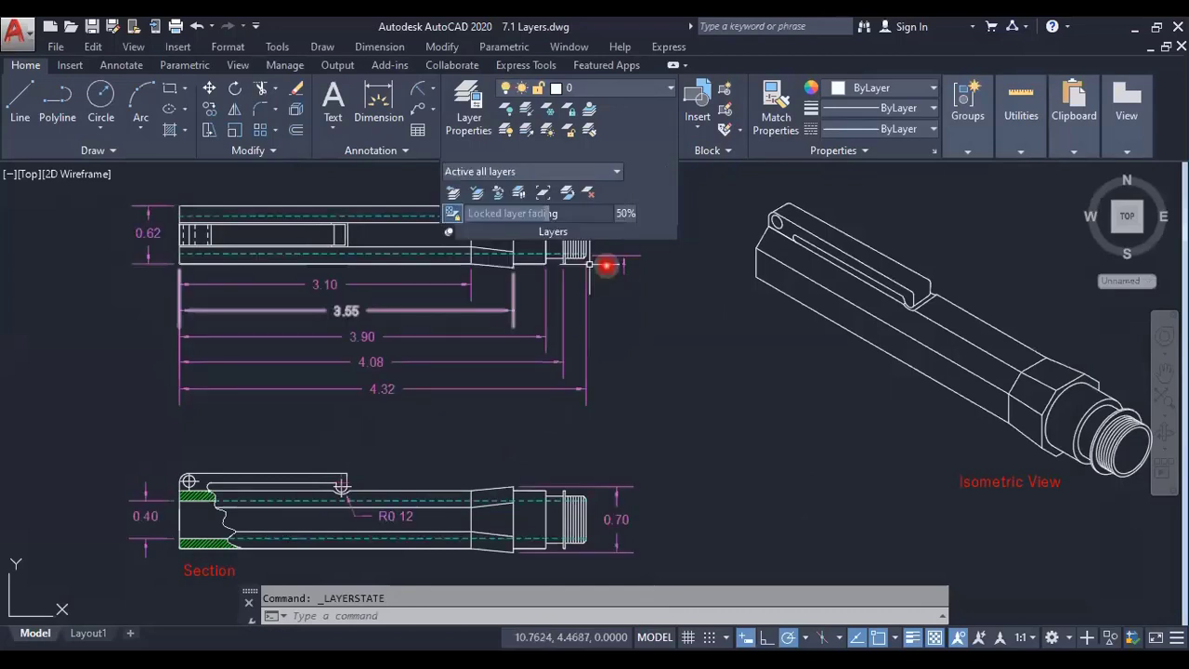
left_click(539, 173)
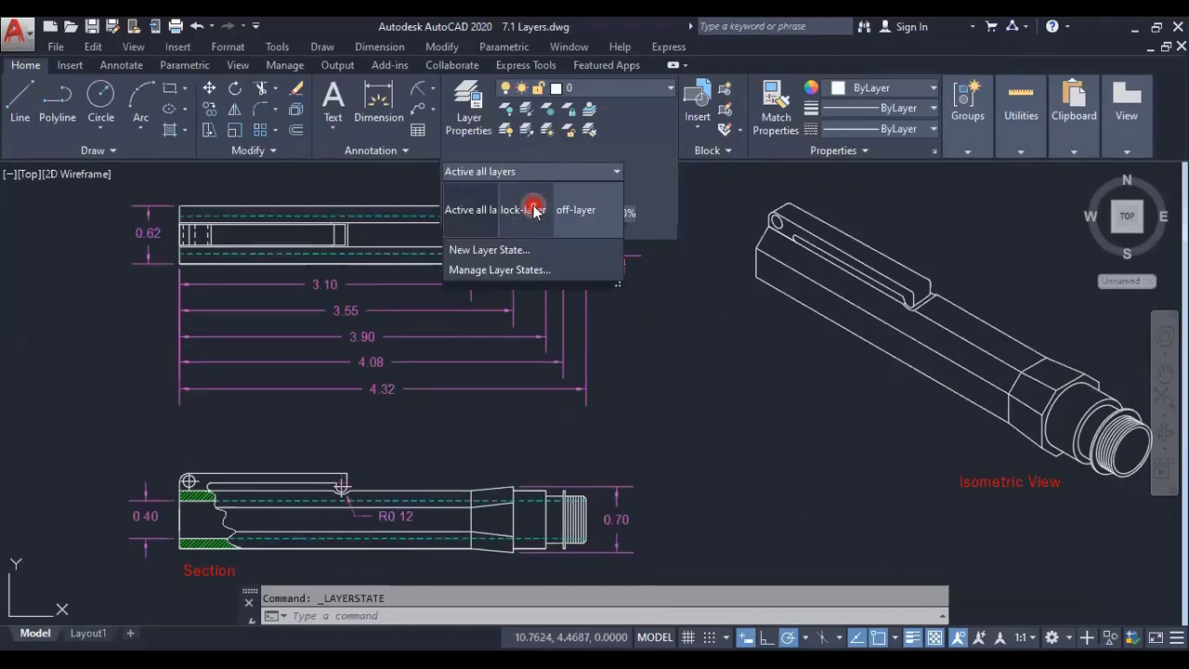
left_click(539, 204)
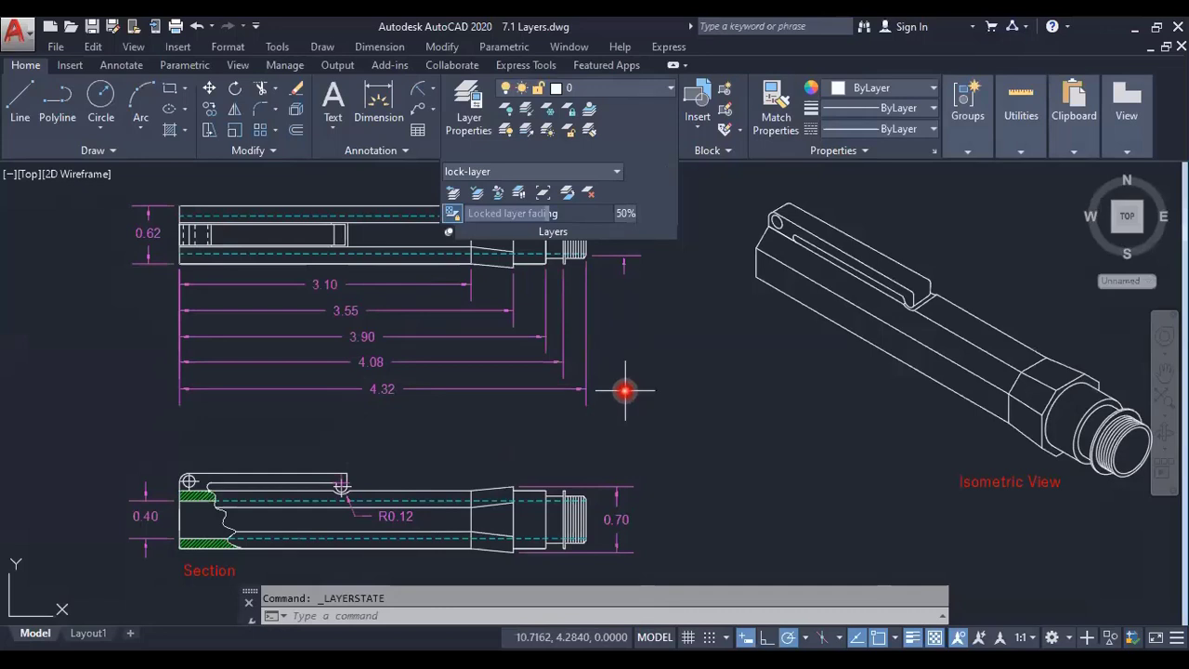
- Make Dim the current layer and lock the Hidden, Dim and Text layers
left_click(664, 88)
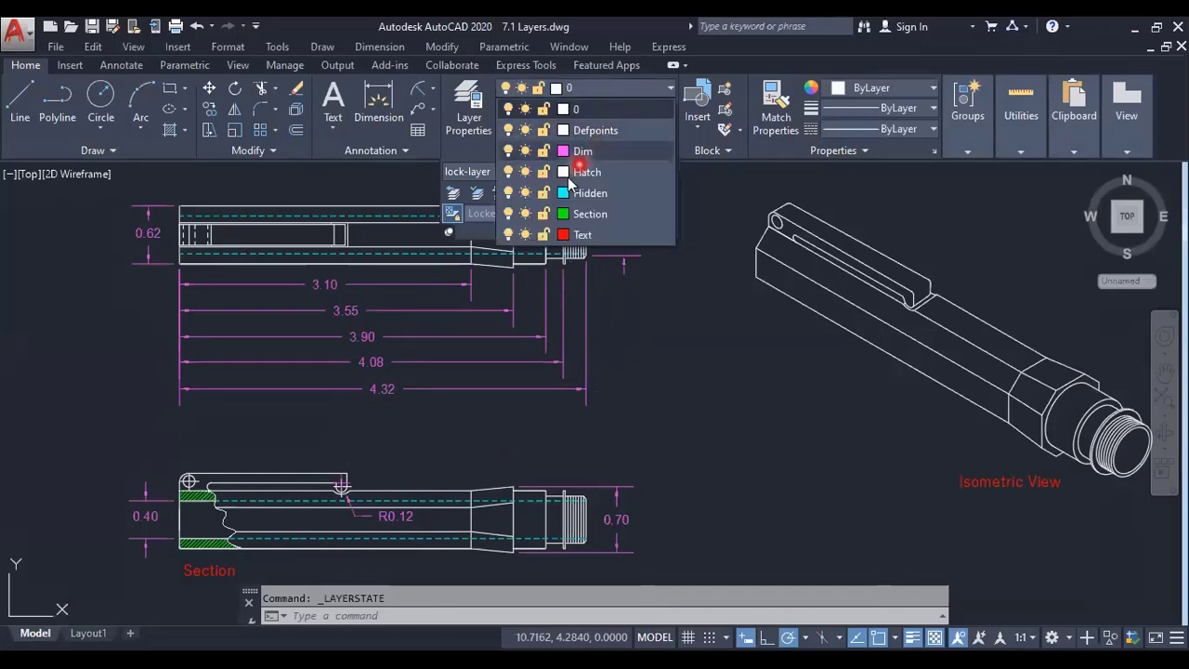
left_click(520, 195)
left_click(510, 193)
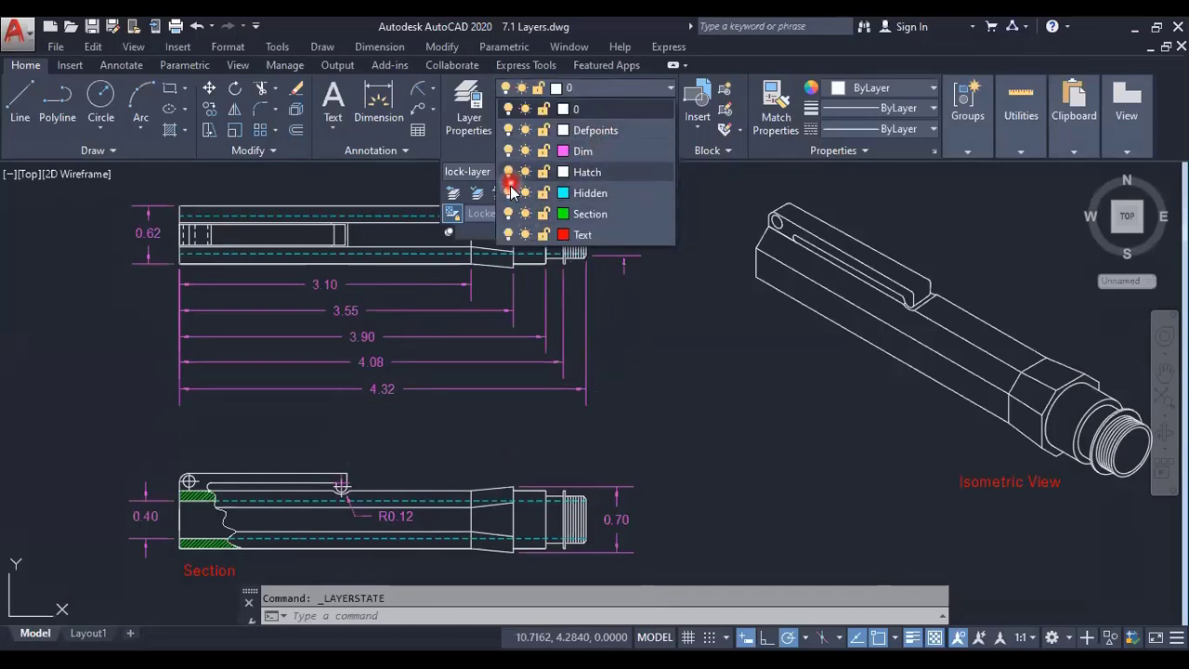
left_click(544, 194)
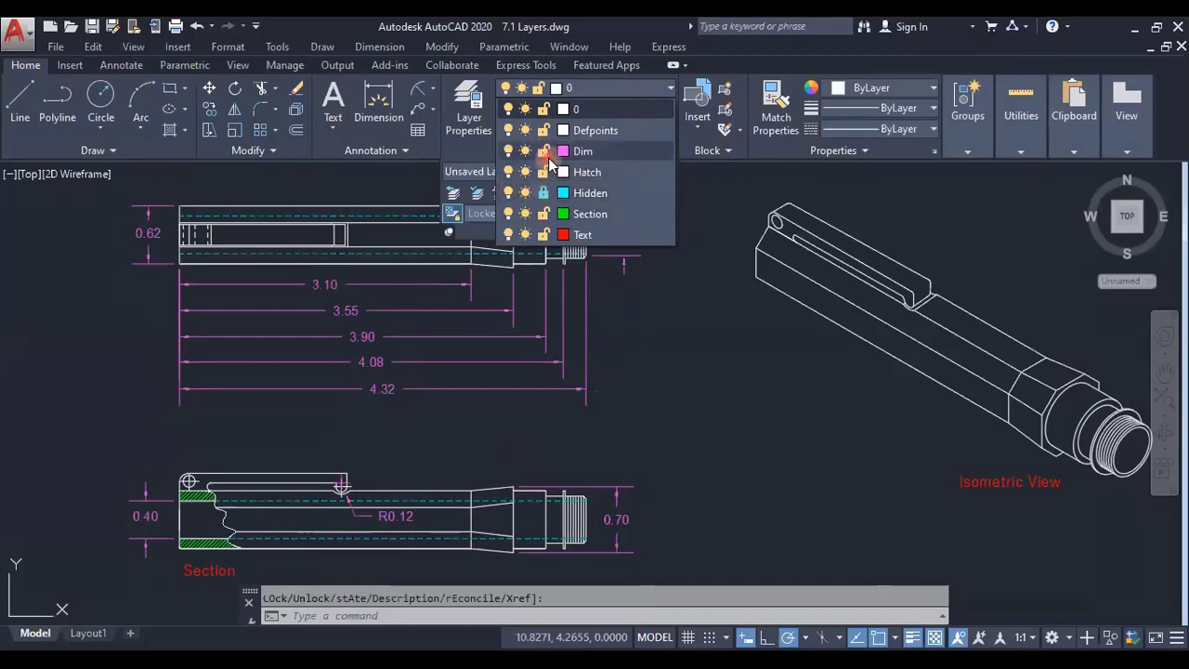
left_click(583, 151)
left_click(590, 92)
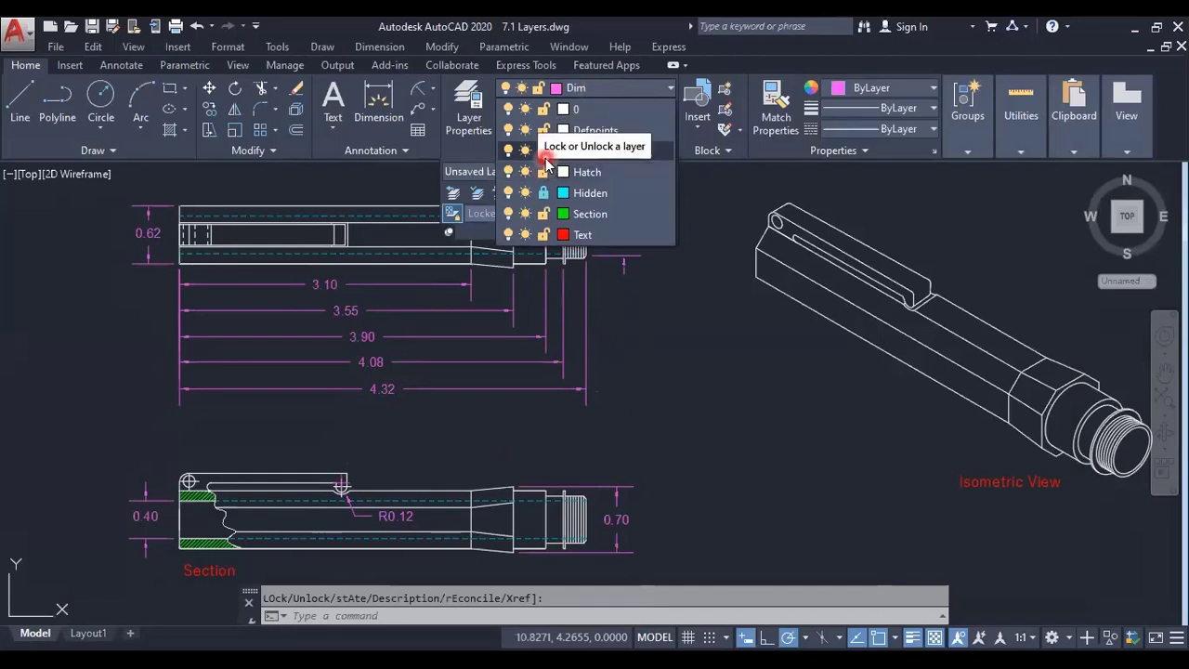
left_click(544, 151)
left_click(543, 234)
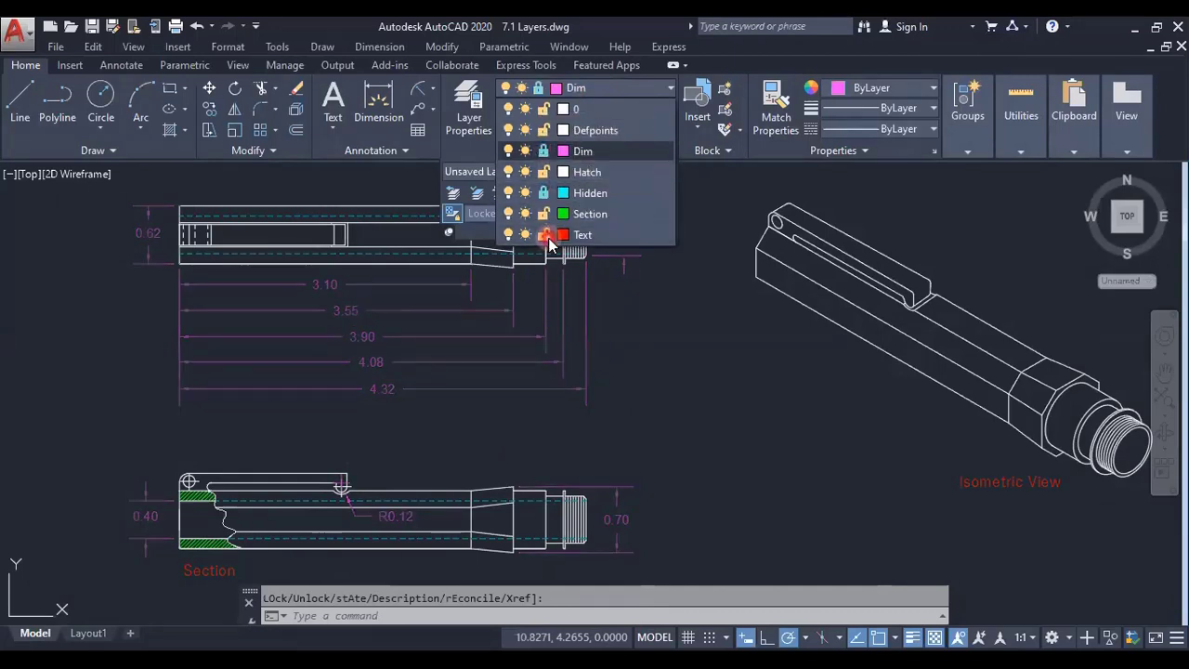
left_click(643, 90)
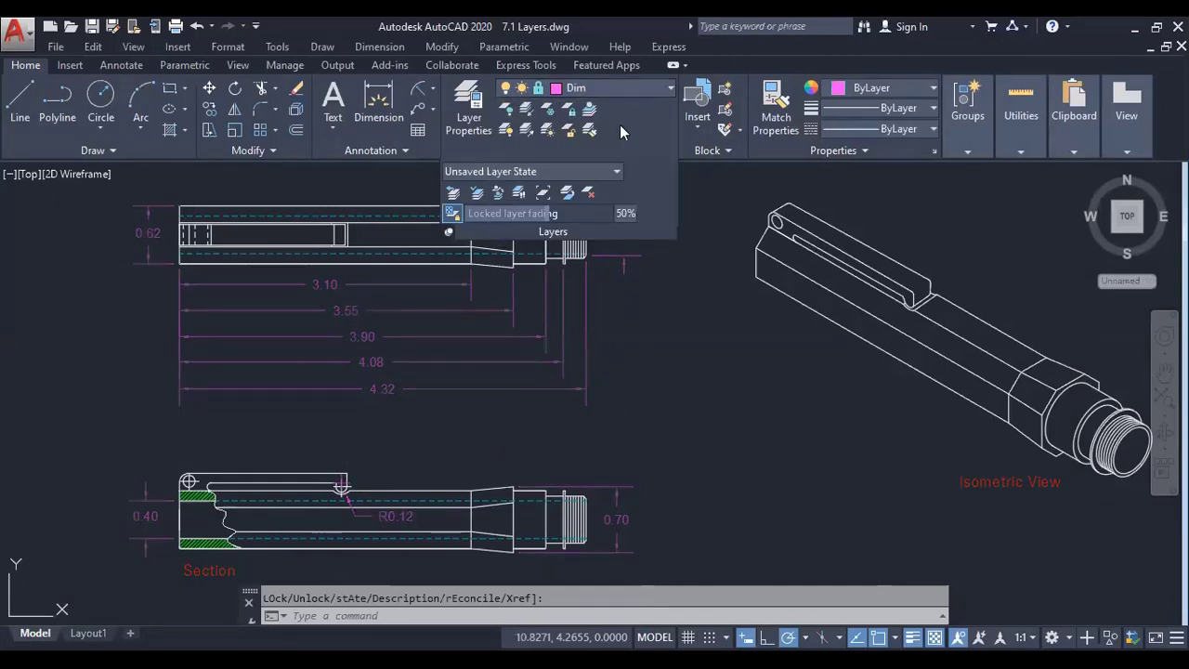
- Update the saved "lock-layer" state with the current locked-layer settings, confirming the overwrite
left_click(615, 171)
left_click(546, 270)
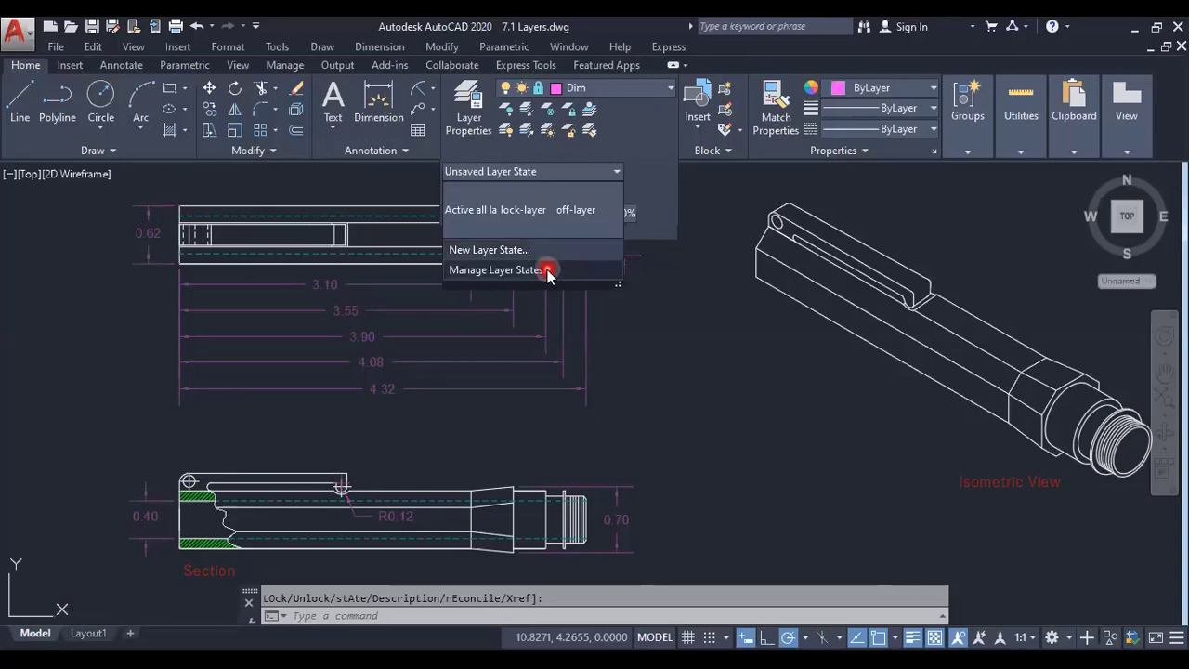
left_click(703, 267)
left_click(1029, 258)
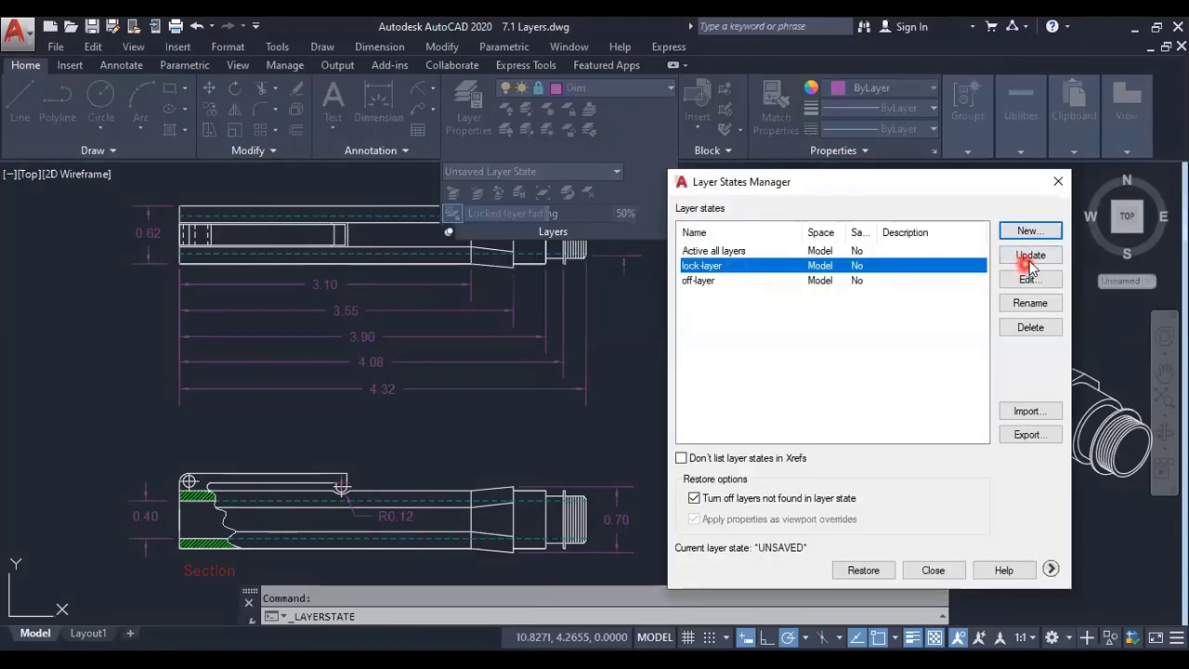
left_click(636, 353)
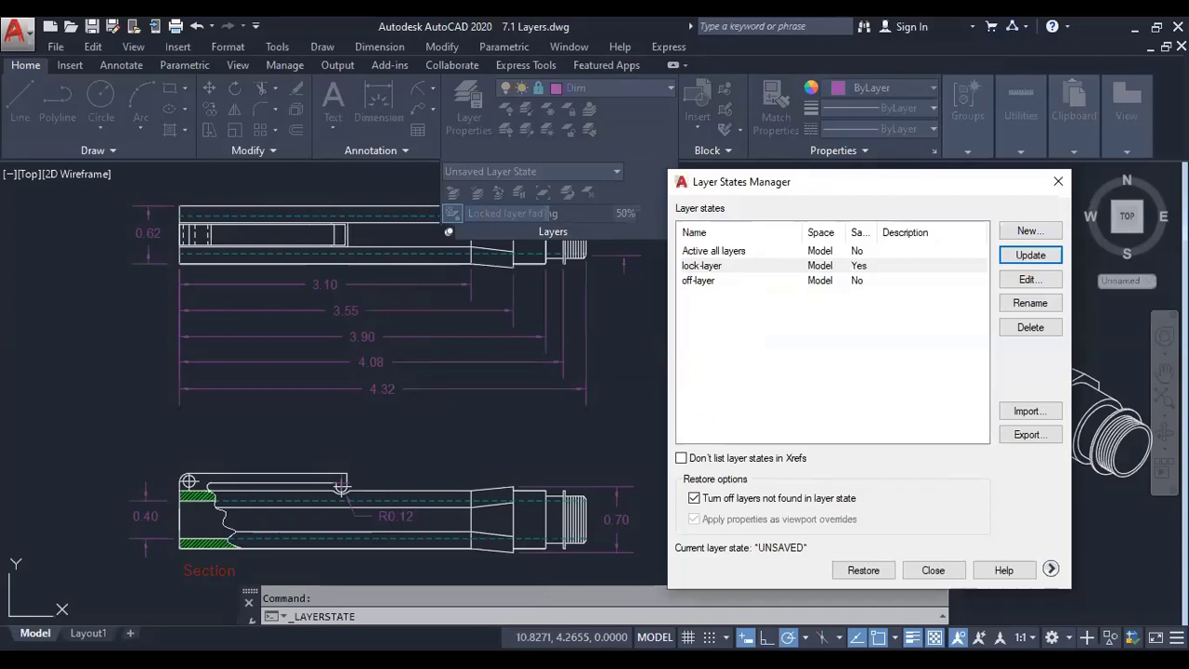
- Edit the "lock-layer" state so Hatch is locked and Dim is unlocked, and save the edited state
left_click(1025, 281)
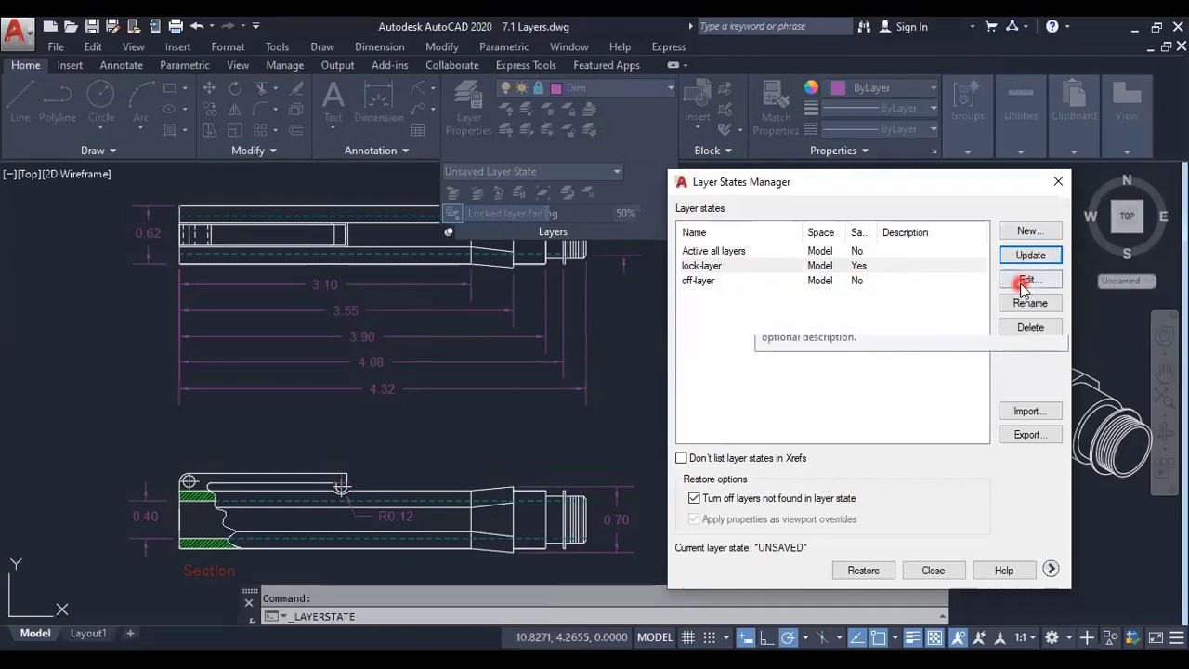
left_click(1023, 283)
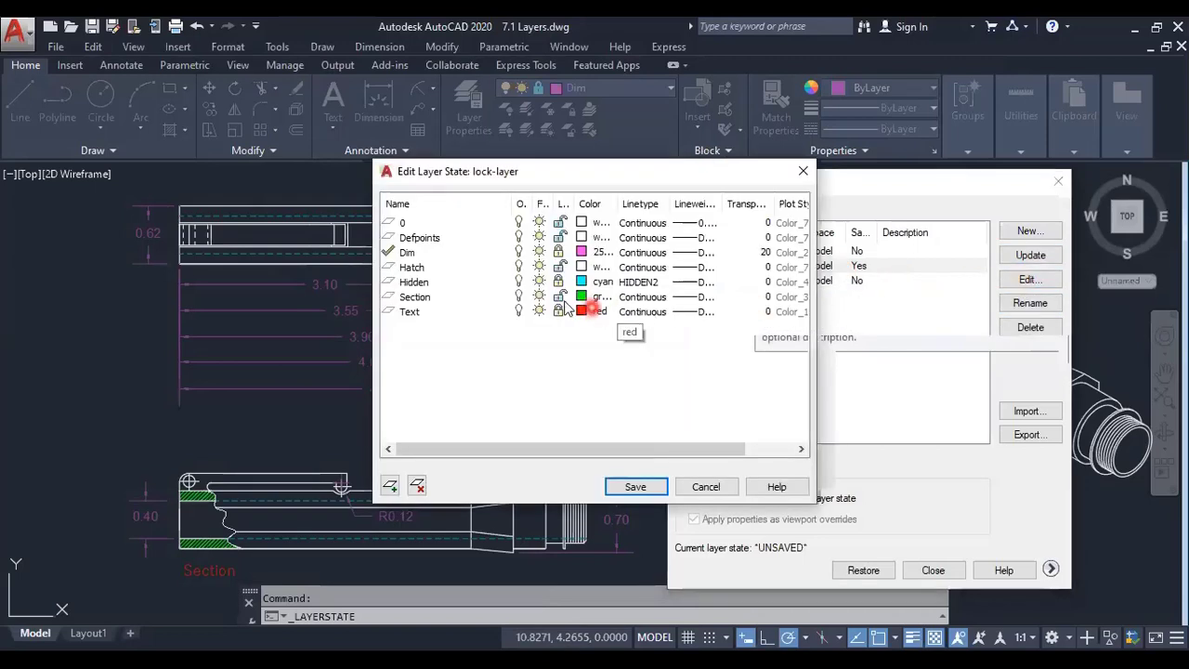
left_click(559, 267)
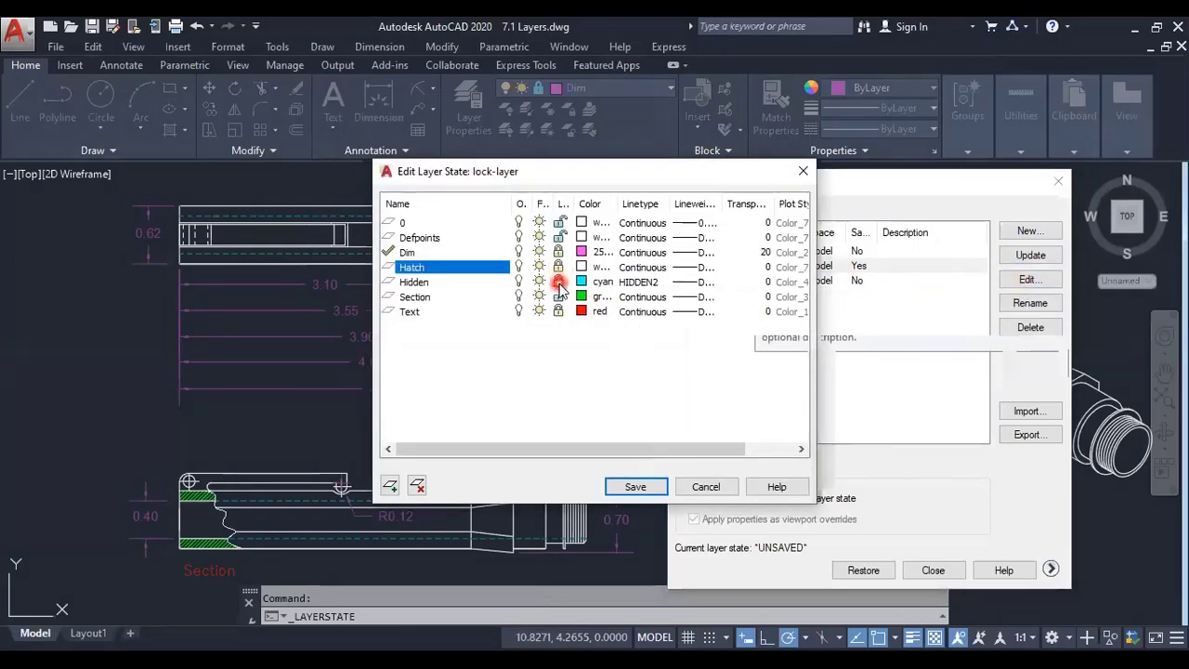
left_click(558, 319)
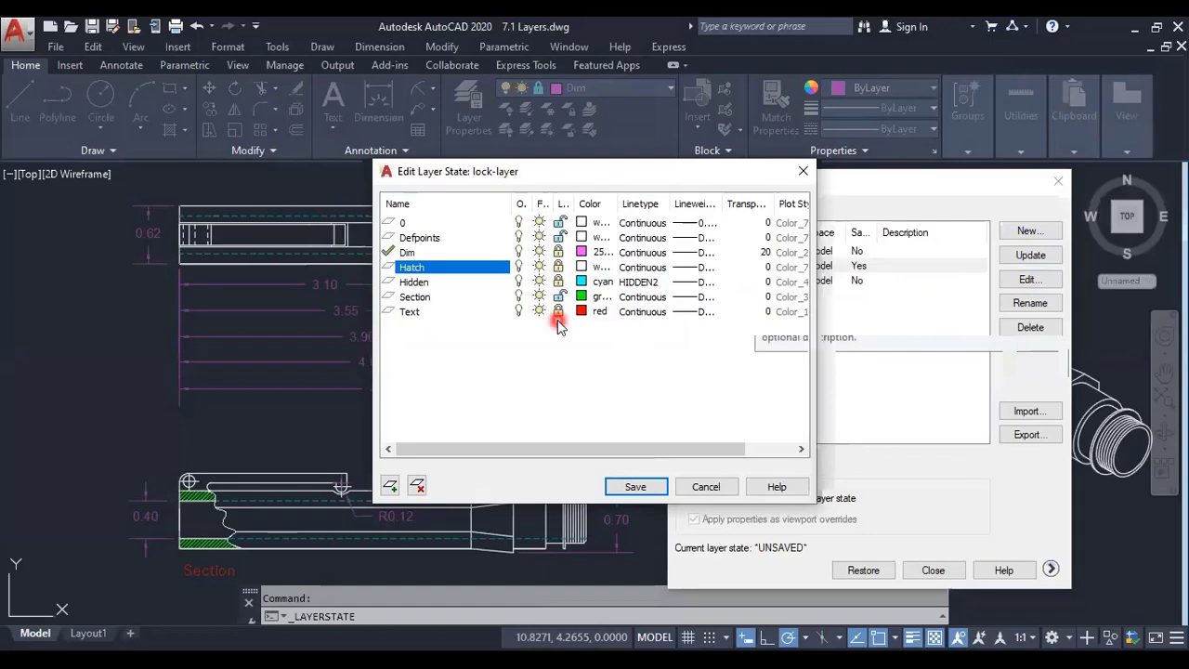
left_click(561, 252)
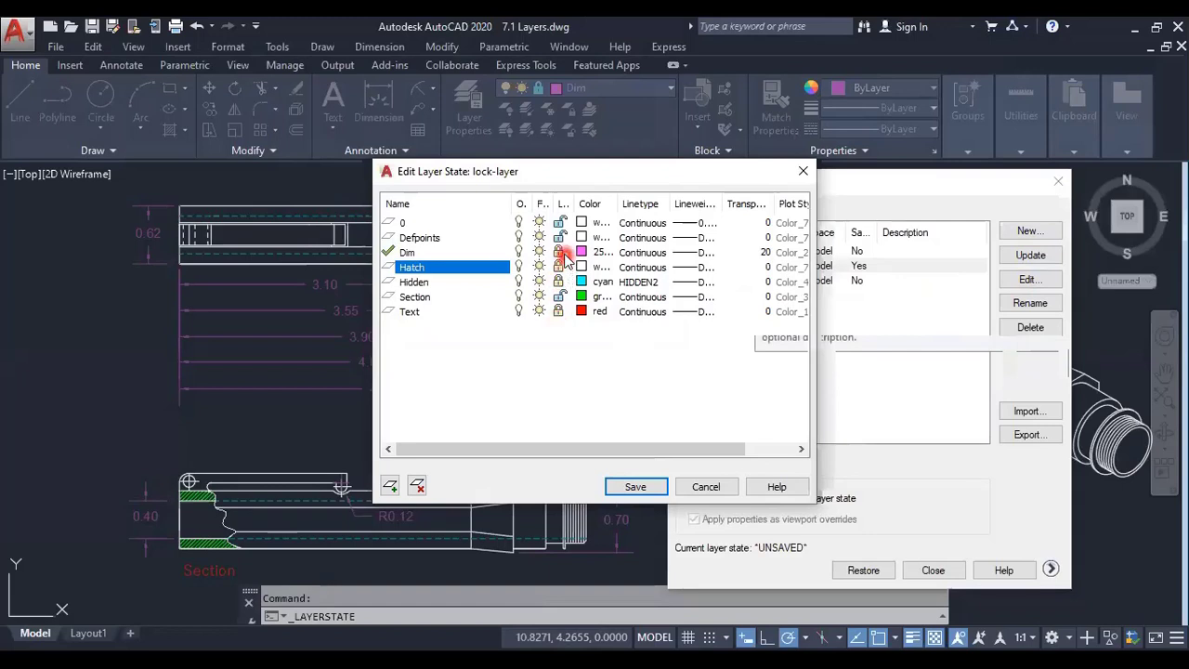
left_click(563, 341)
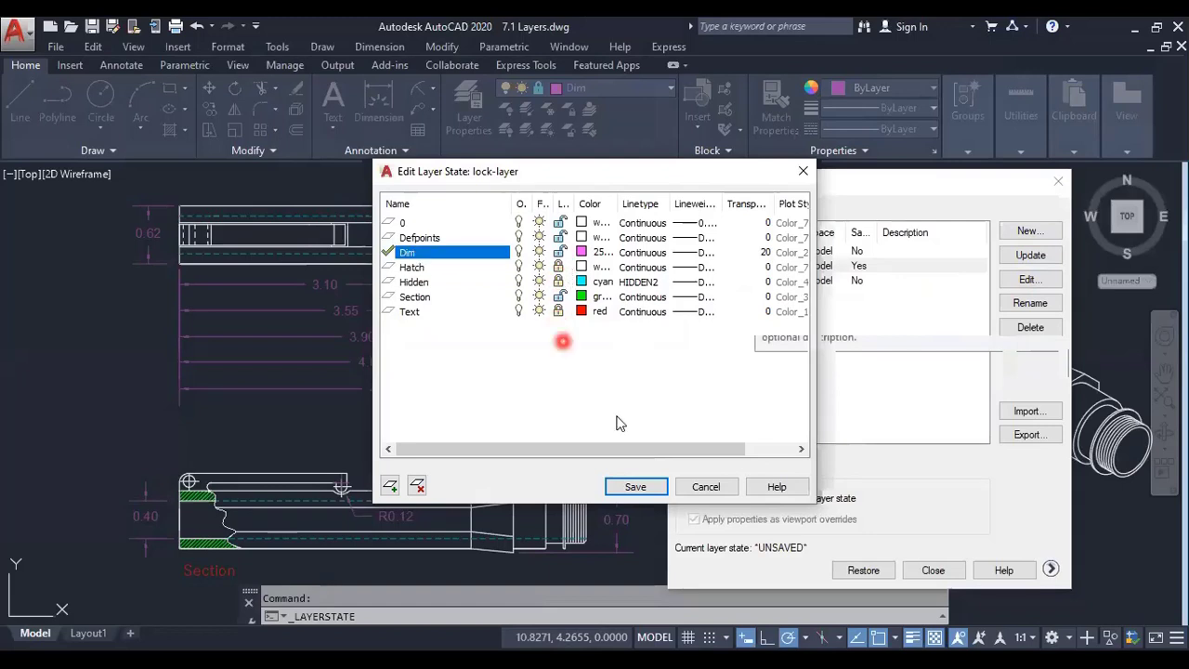
left_click(635, 487)
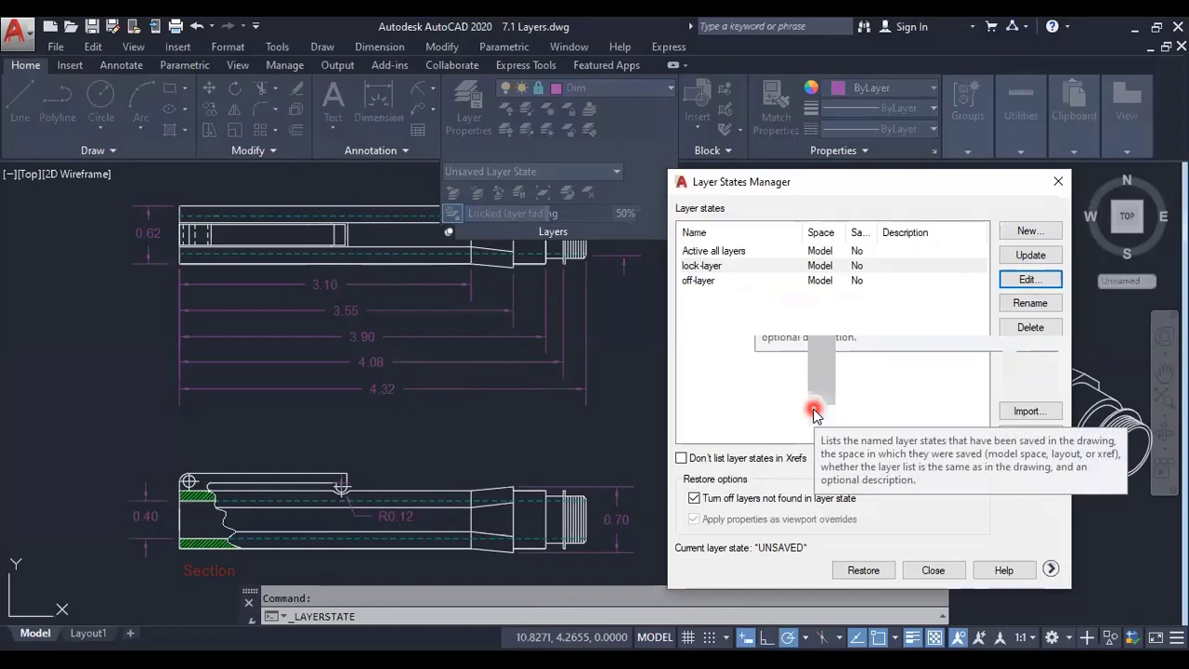
- Rename the "off-layer" state to "off", close the Layer States Manager and check the list of saved states
left_click(730, 280)
left_click(1026, 303)
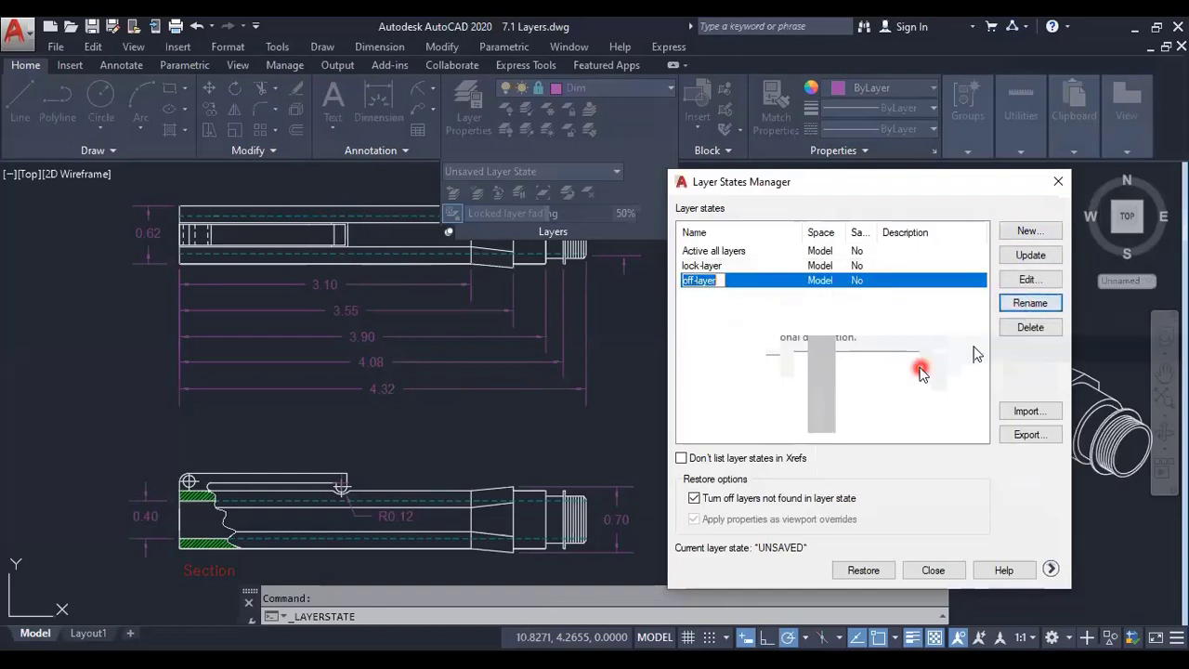
key("Right")
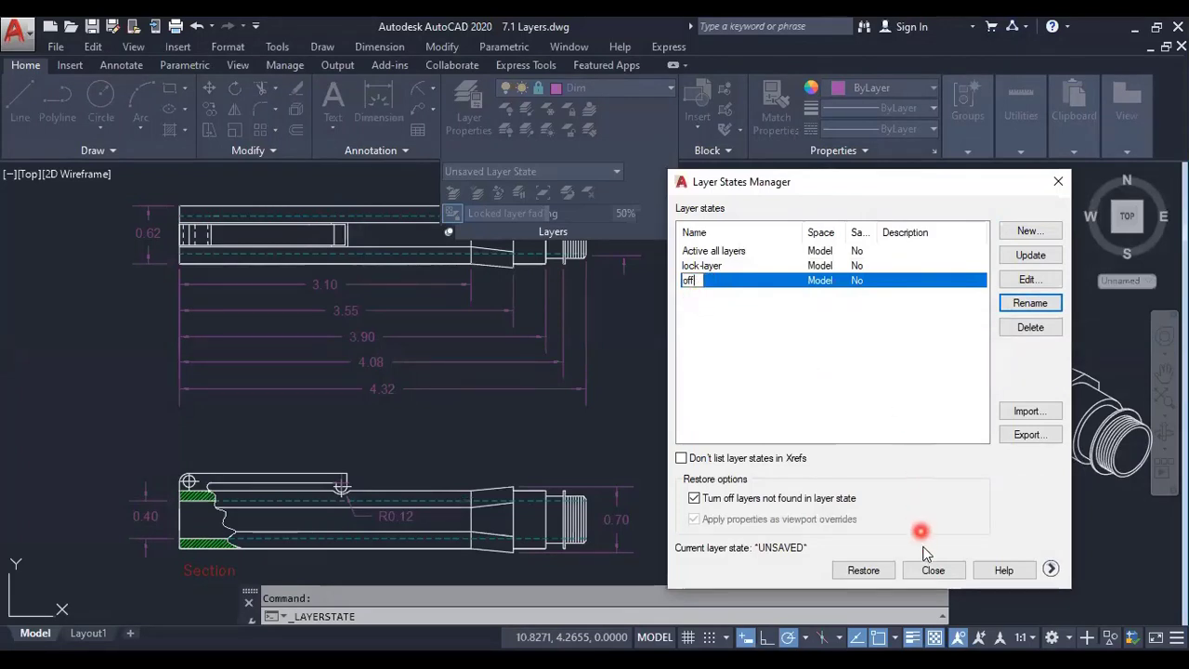
left_click(917, 399)
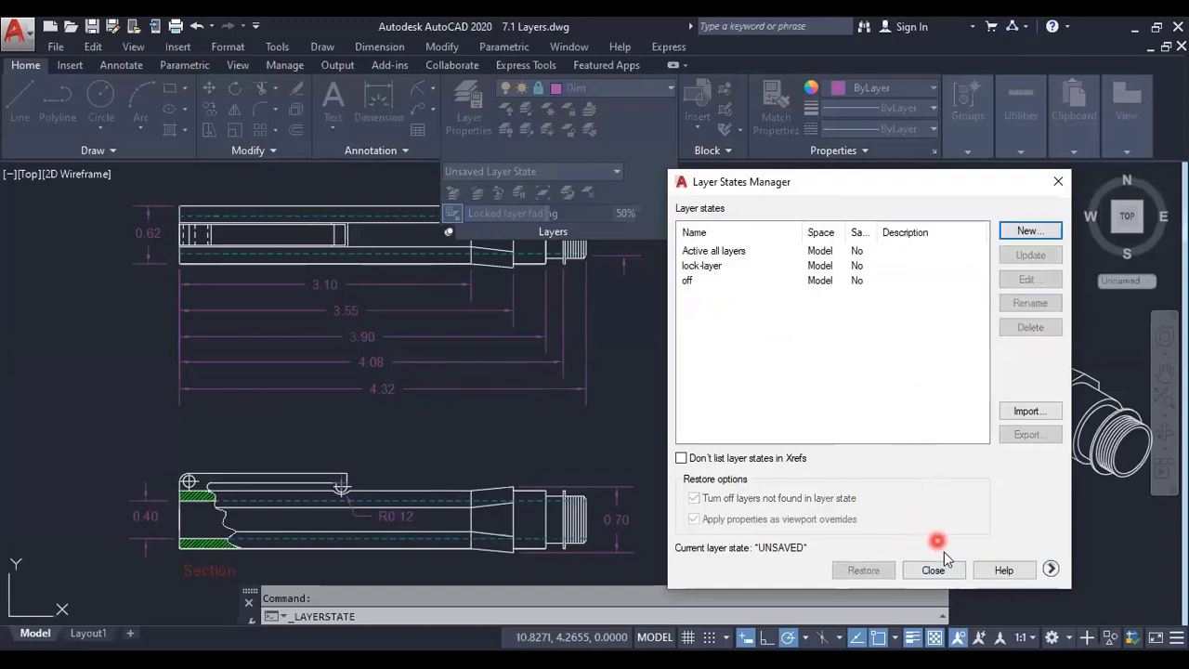
left_click(952, 572)
left_click(559, 176)
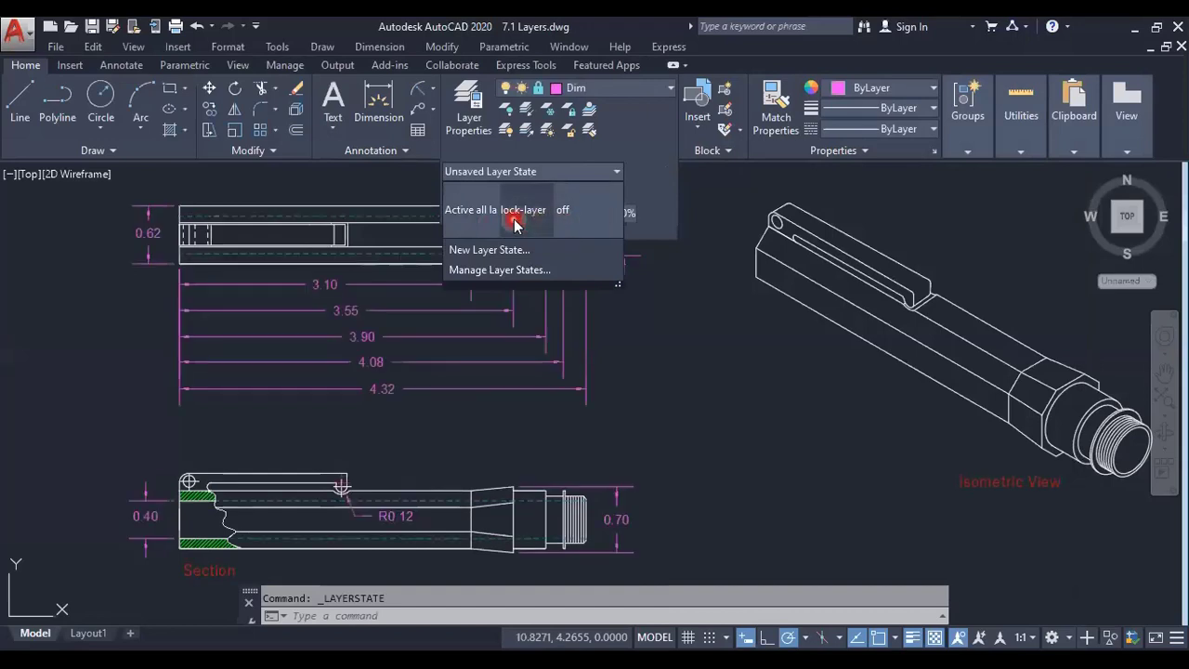
left_click(686, 365)
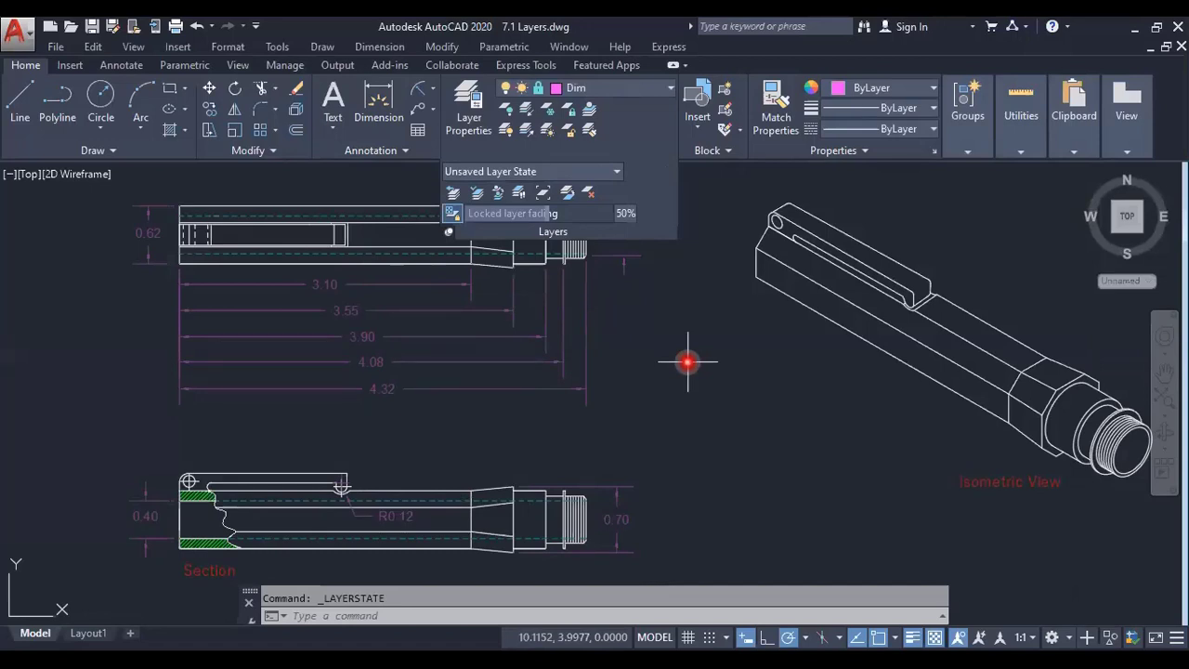
- Start LayerWalk and isolate the Defpoints, 0, Hatch, Hidden, Text and Section layers one at a time
left_click(520, 194)
left_click_drag(947, 244, 827, 247)
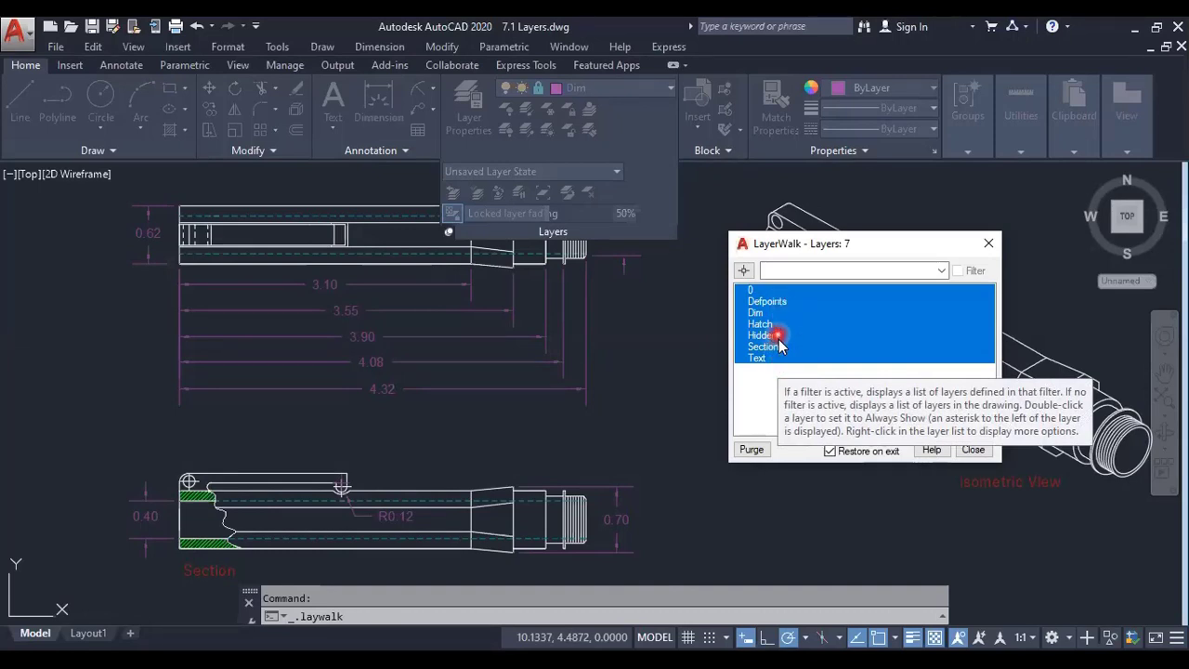
left_click(783, 302)
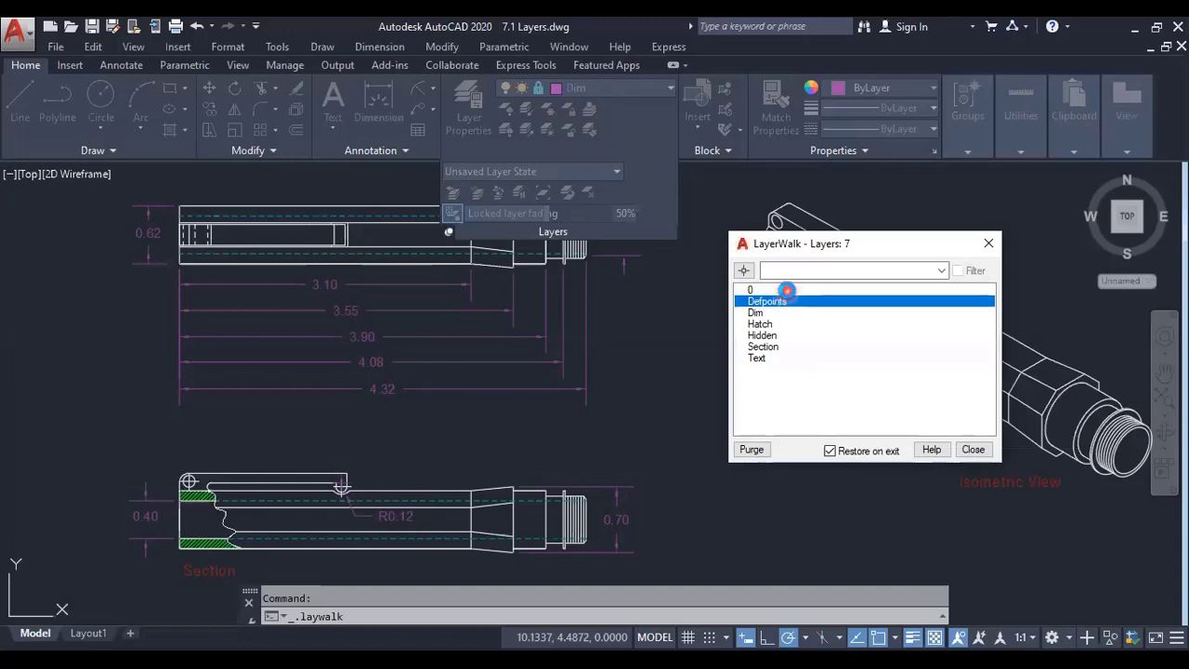
left_click(788, 291)
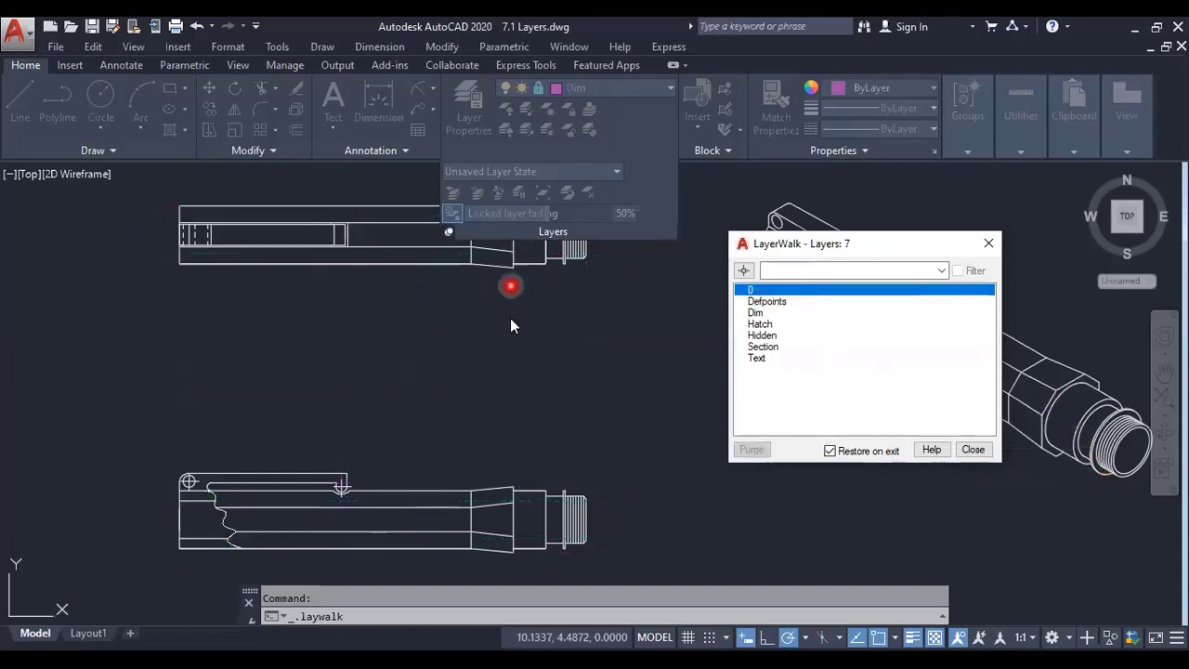
left_click(777, 324)
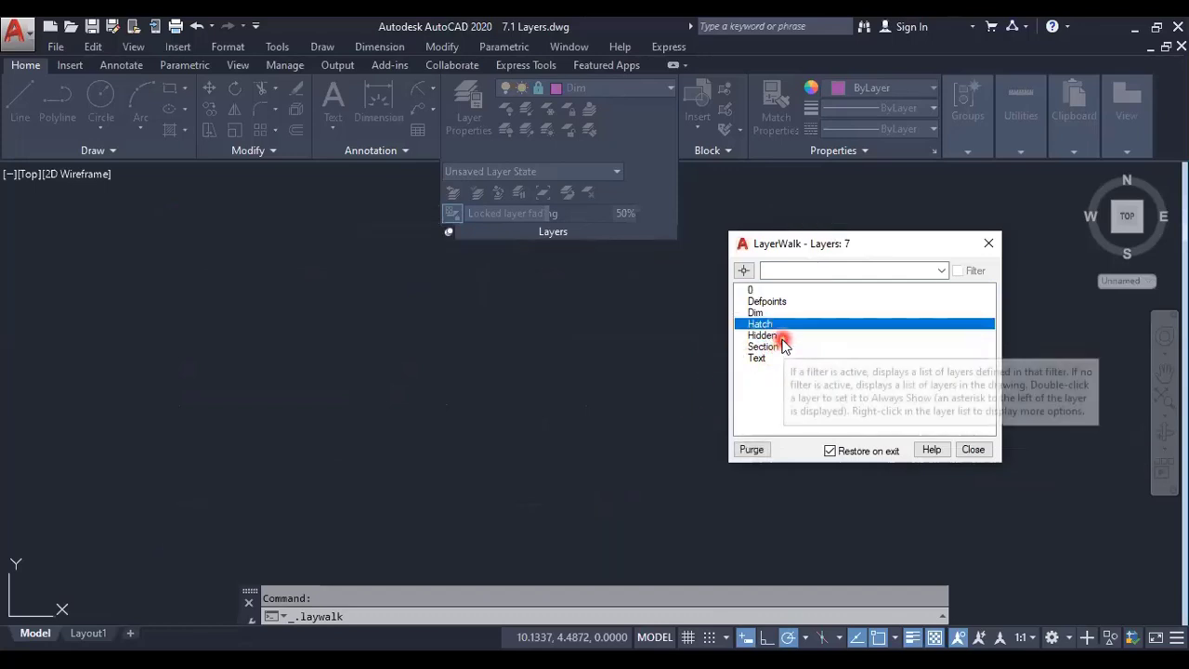
left_click(783, 337)
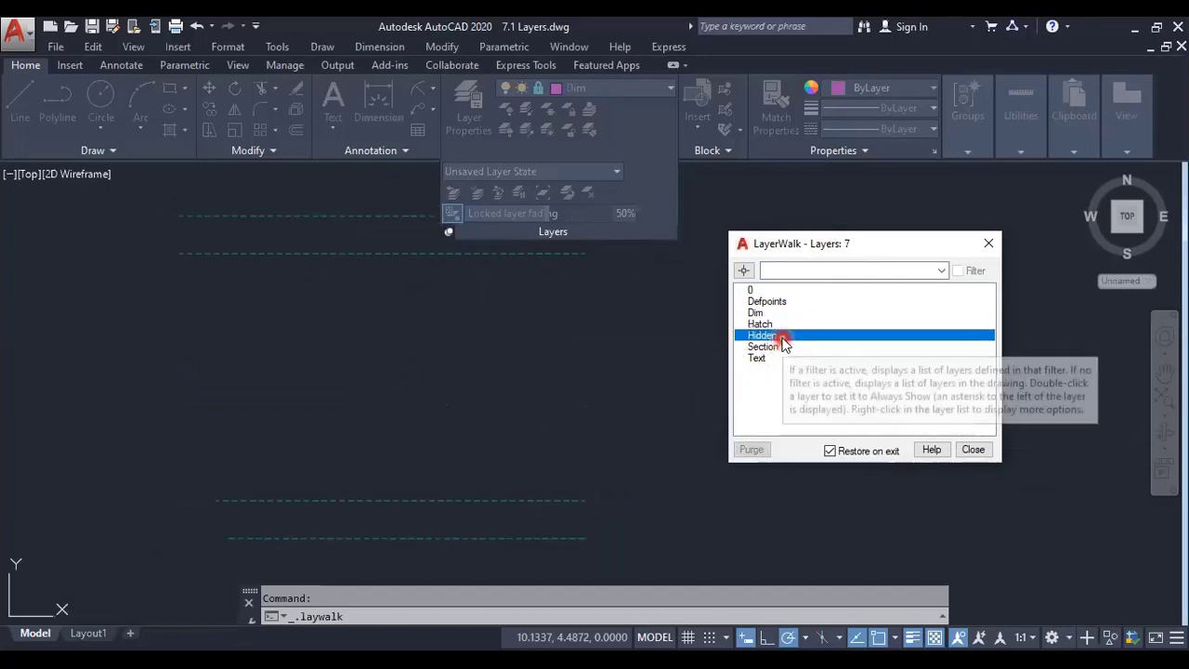
left_click(792, 359)
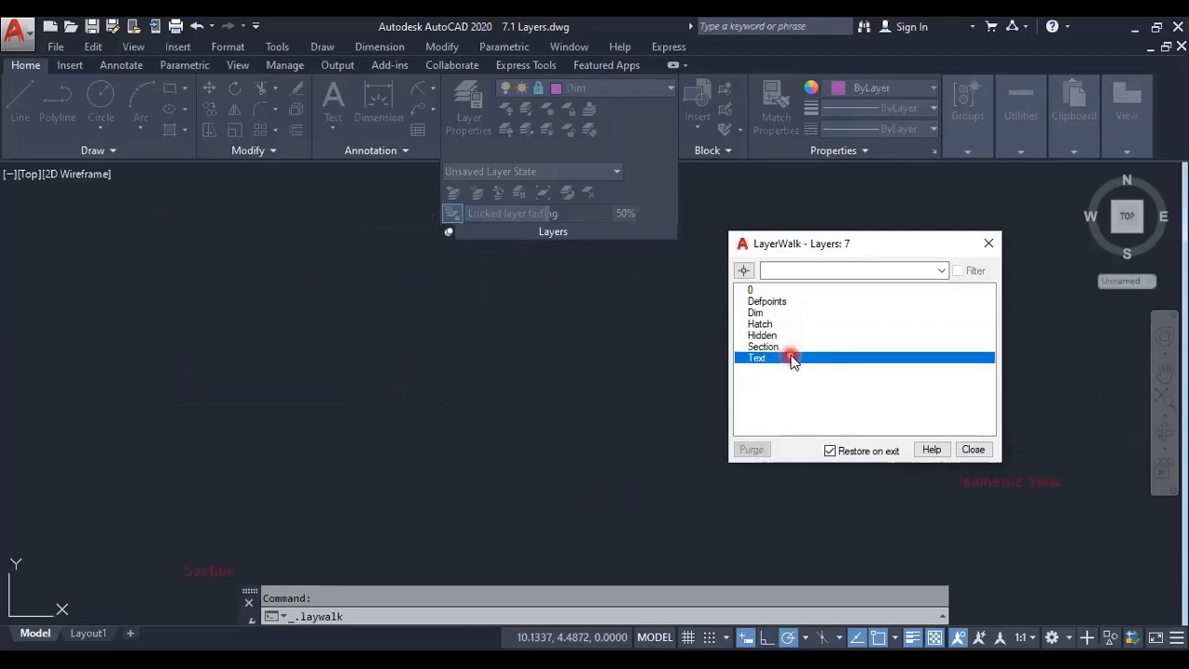
left_click(793, 347)
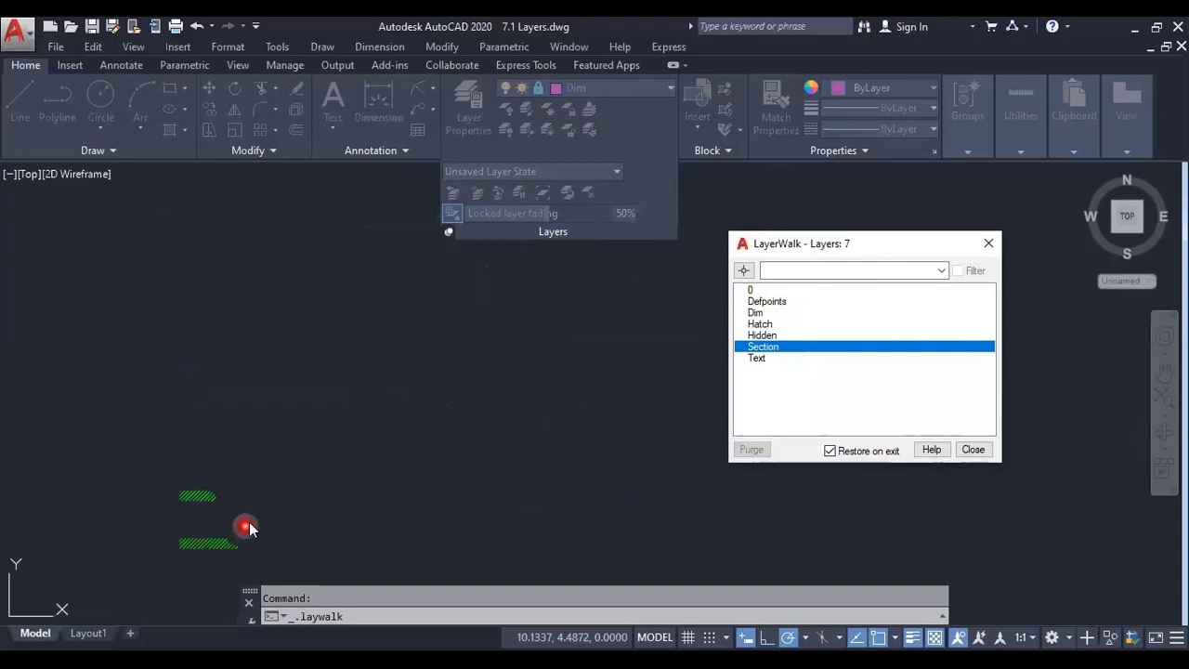
- Display layer 0 in LayerWalk and add the Text, Dim, Hatch and Section layers to the view
left_click(742, 291)
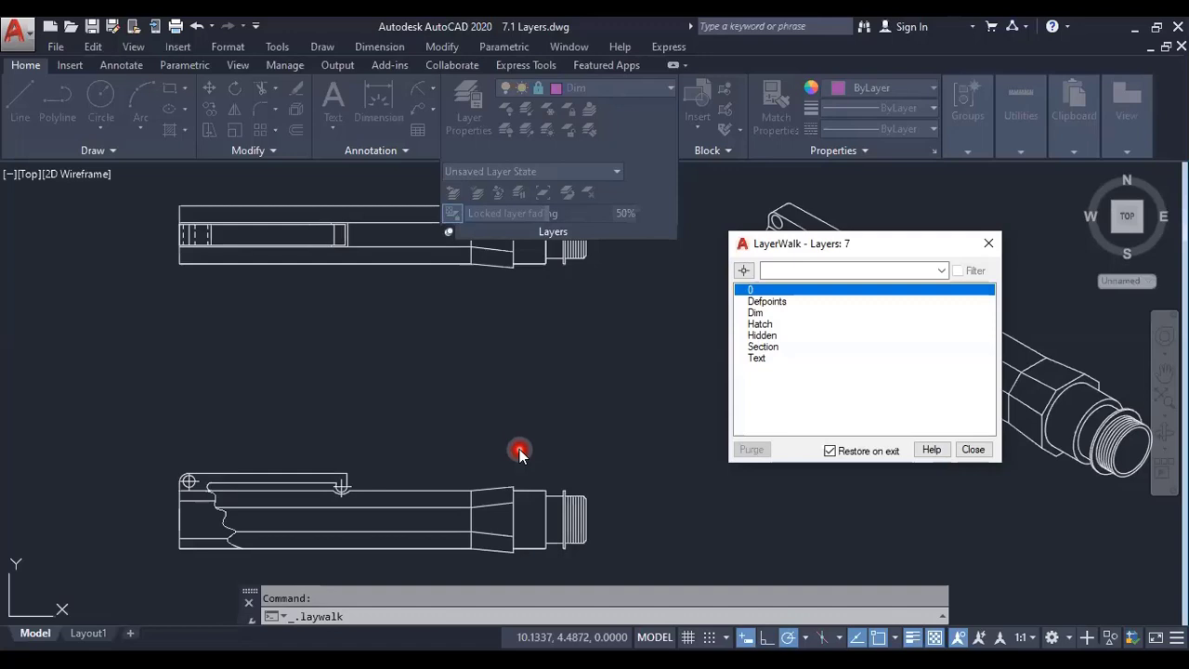
left_click(767, 358, "ctrl")
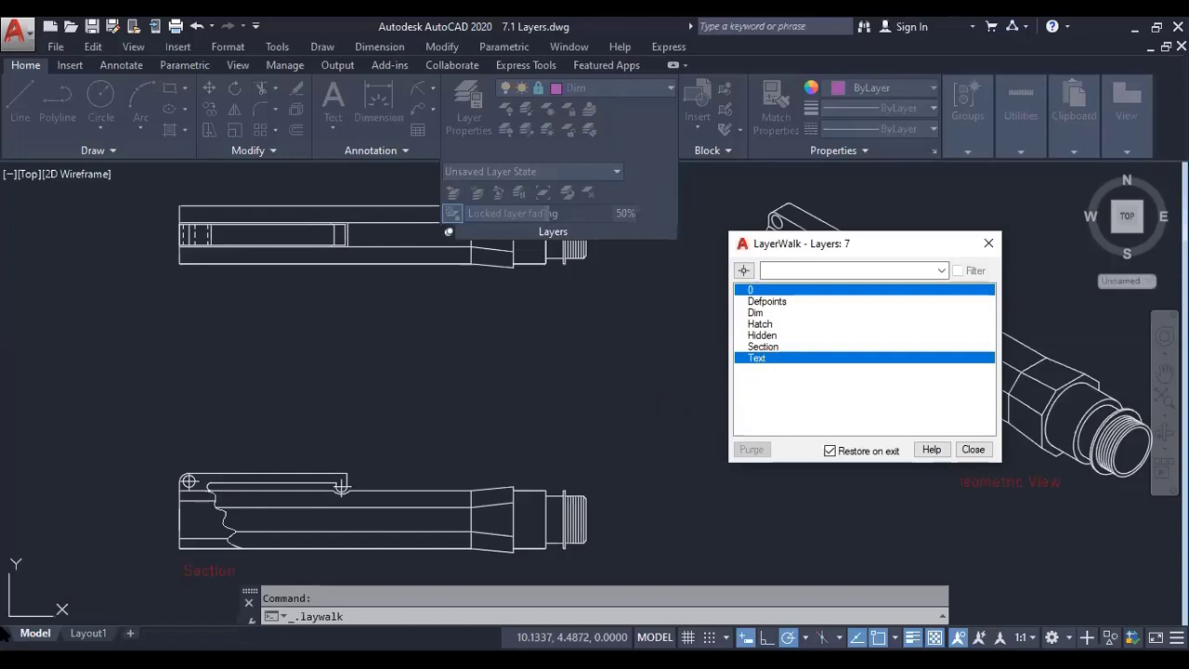
left_click(771, 312, "ctrl")
left_click(771, 324, "ctrl")
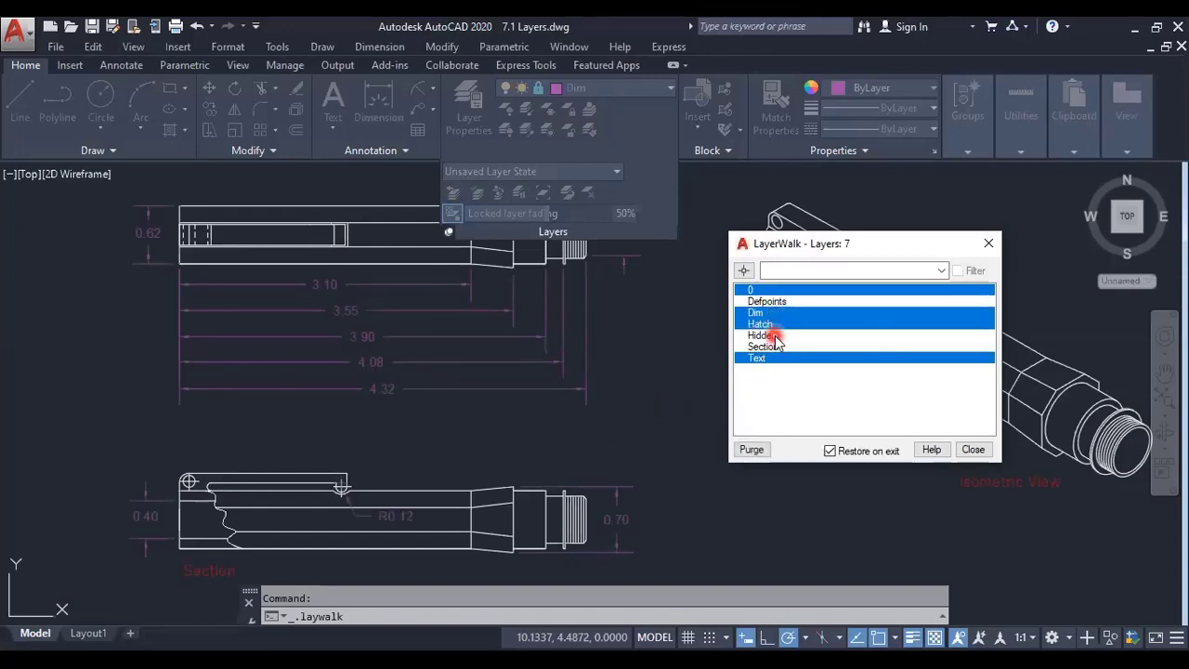
left_click(776, 347, "ctrl")
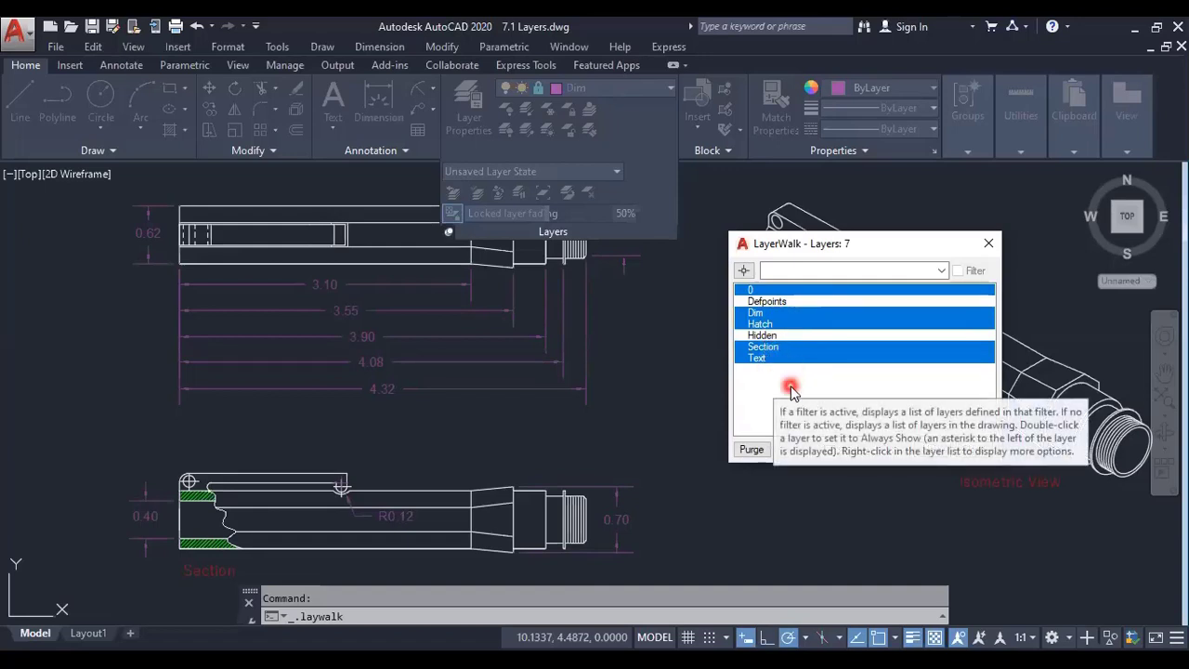
left_click(790, 385)
- Isolate layer 0 in LayerWalk and identify the layer of the isometric view's long lower edge by selecting it
left_click(760, 292)
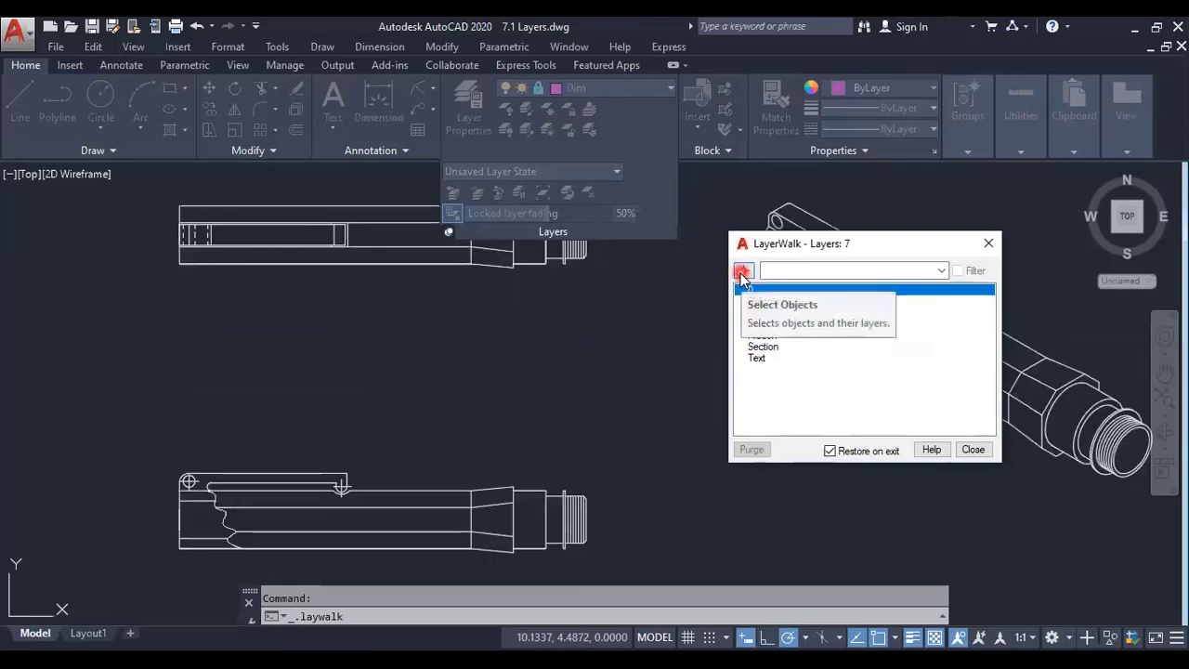
left_click(742, 276)
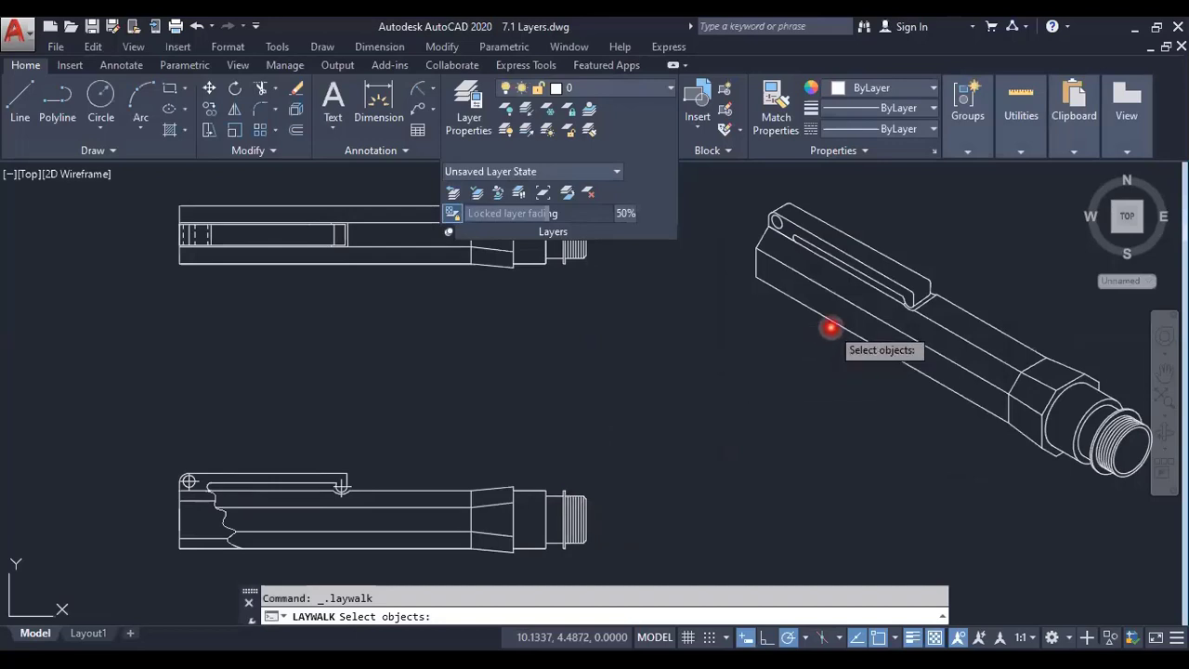
left_click(830, 327)
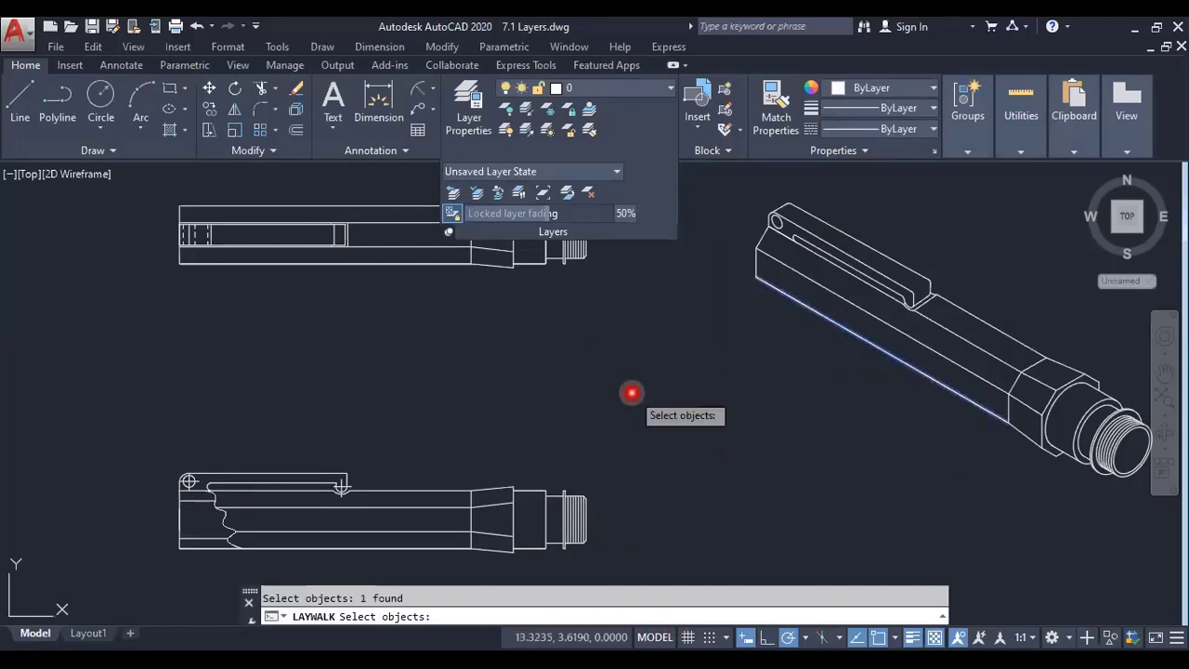
right_click(630, 392)
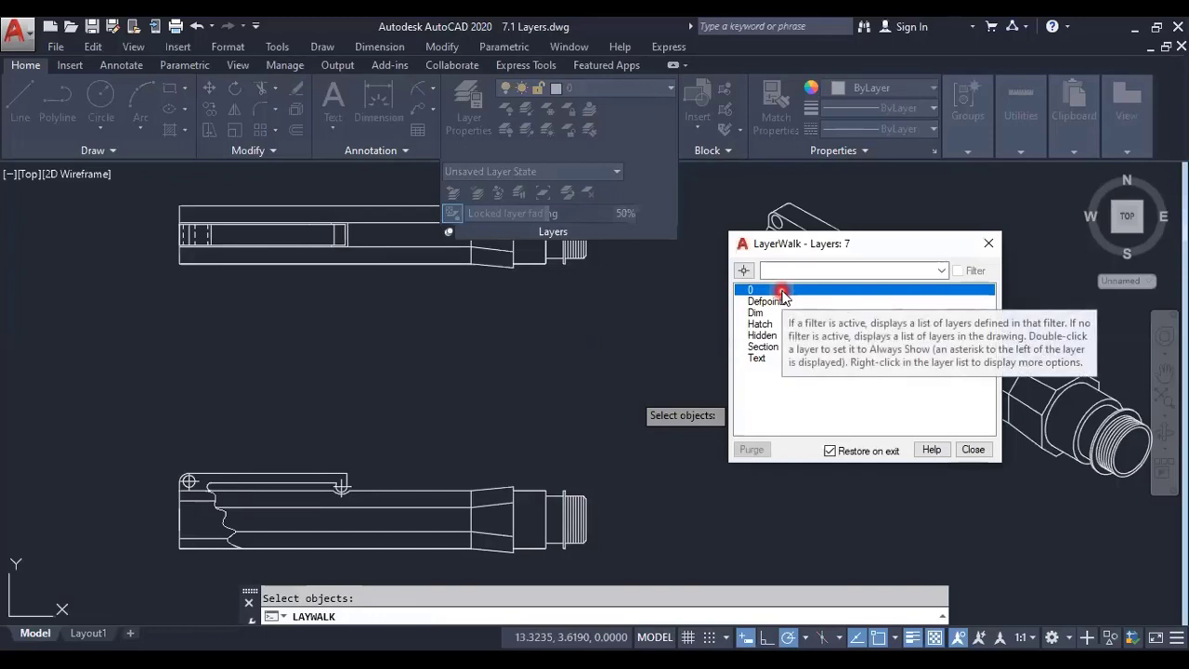
- Add the Text and Section layers to the LayerWalk view, and extend the selection to all layers
left_click(770, 359, "ctrl")
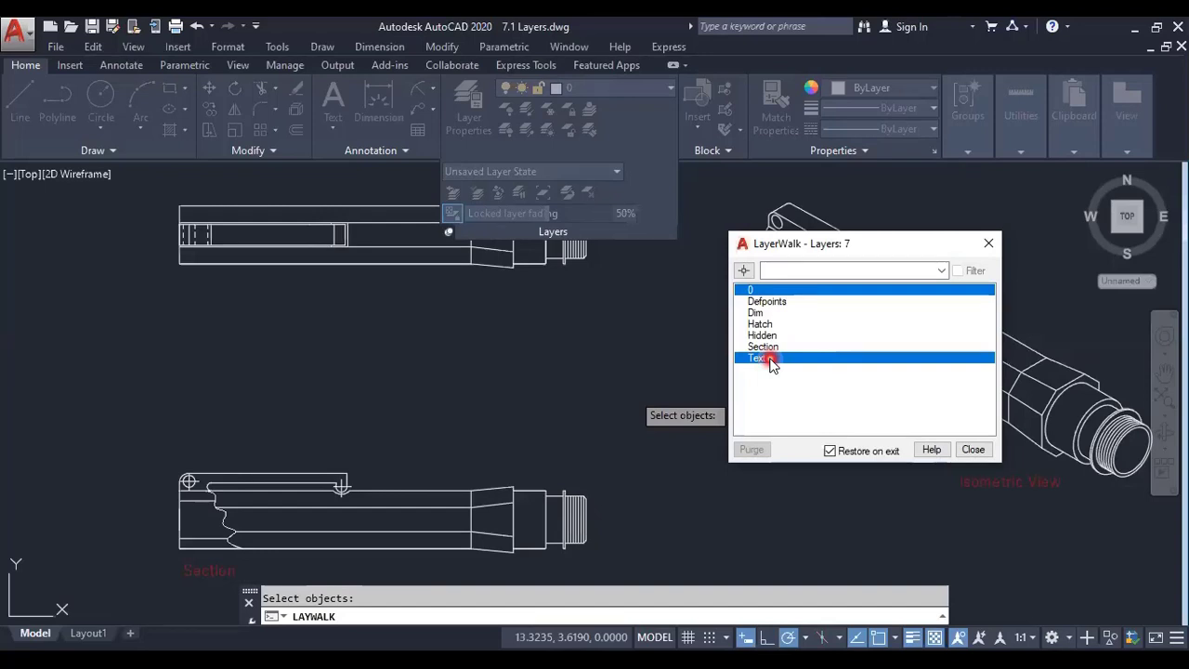
left_click(787, 346, "ctrl")
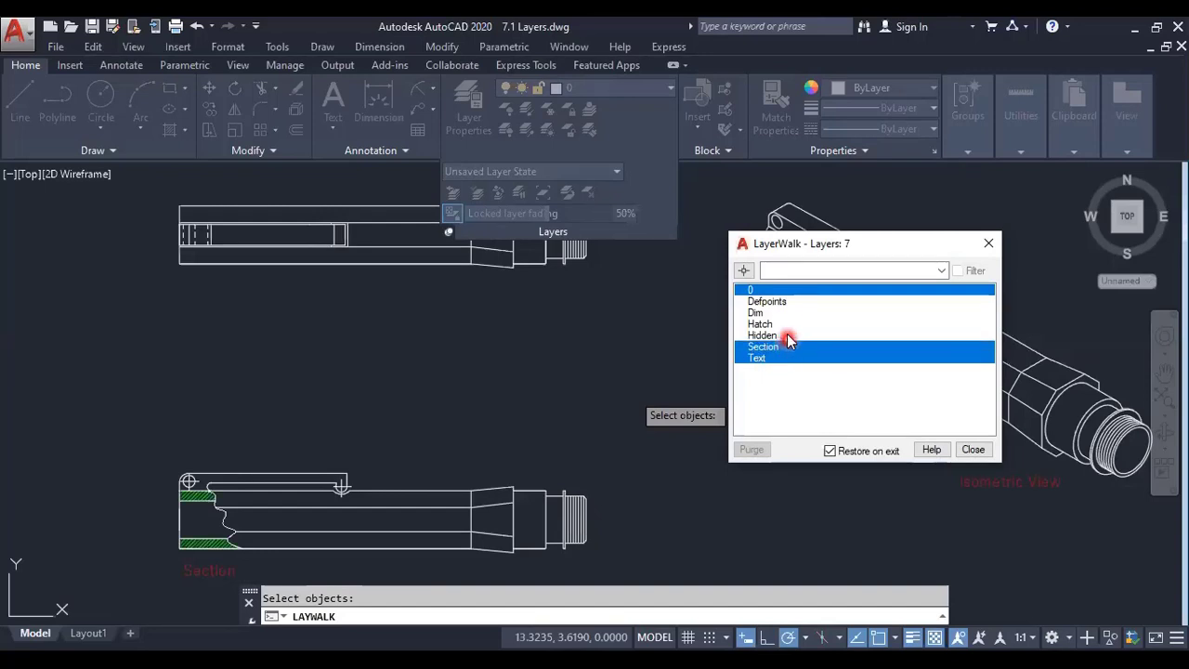
left_click(791, 302, "shift")
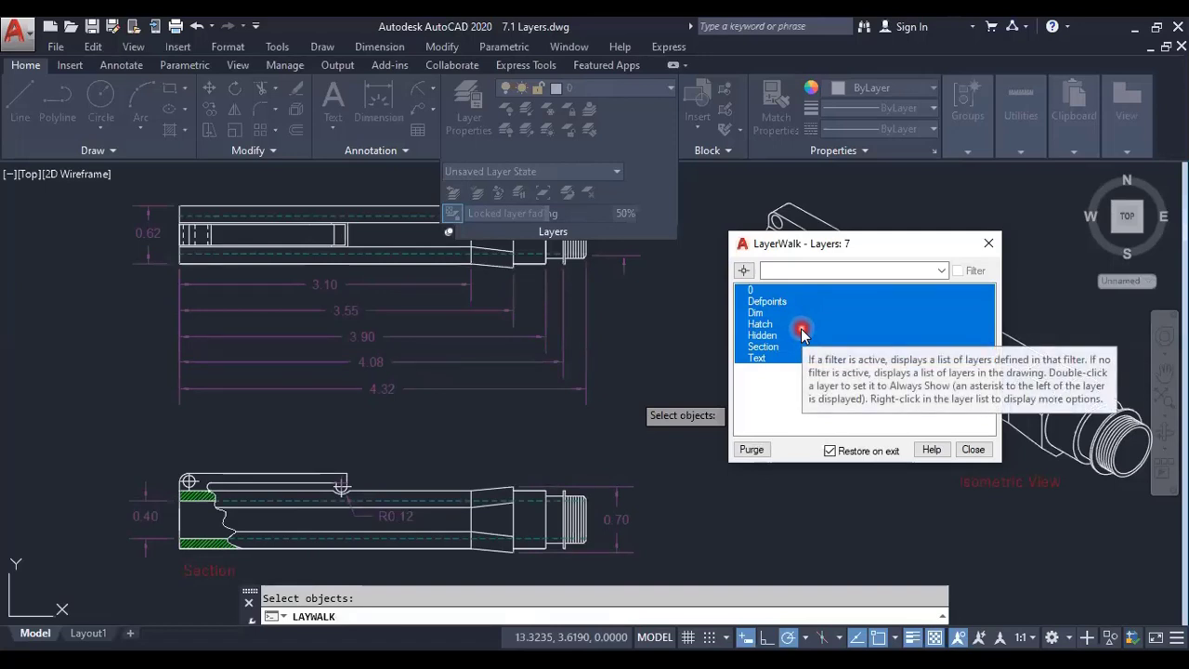
- Identify the layers of the 4.32 dimension, the upper view's lower outline and its hidden line from LayerWalk, and close it
left_click(740, 270)
left_click(585, 385)
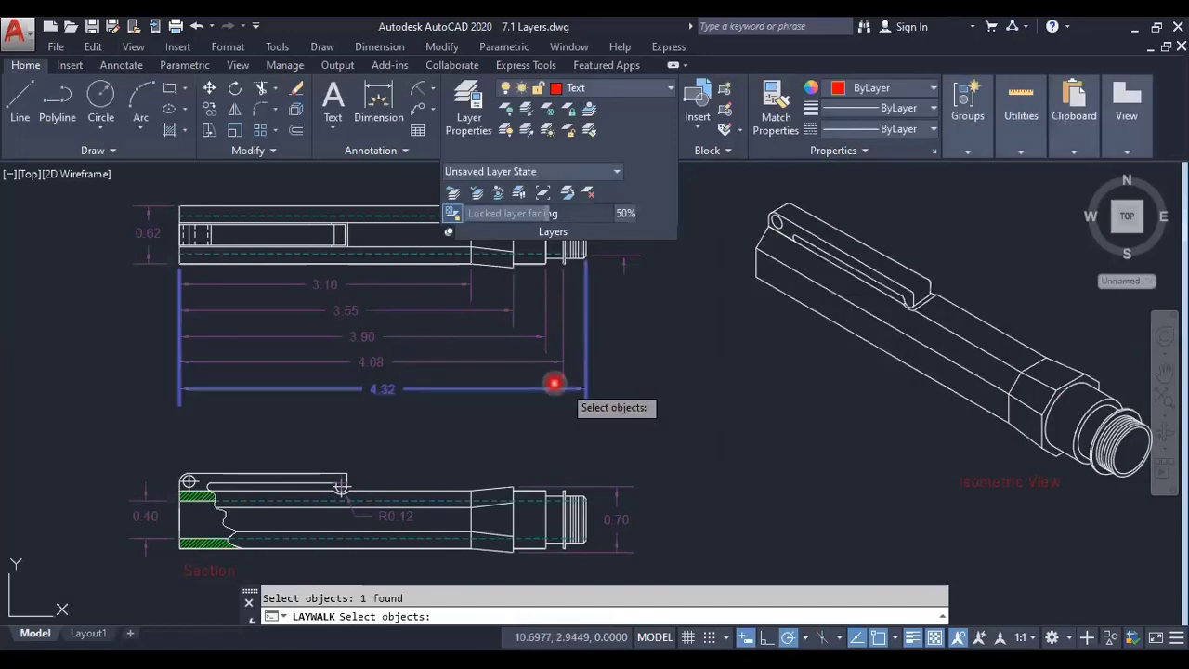
left_click(455, 261)
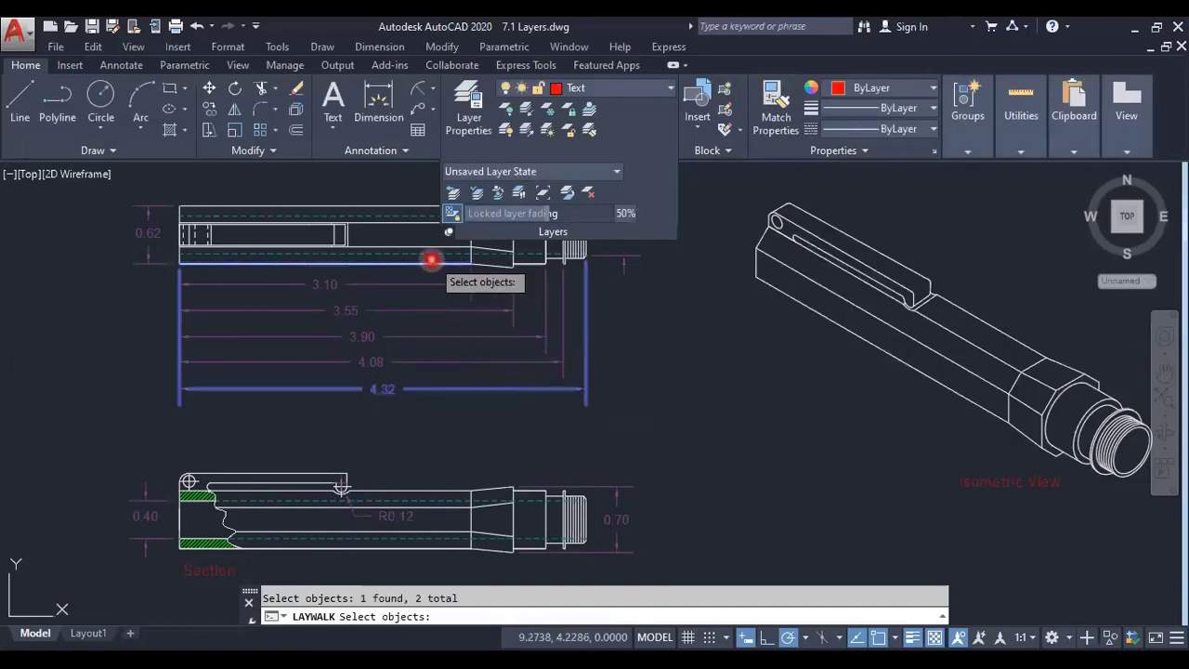
left_click(432, 259)
left_click(432, 253)
left_click(430, 255)
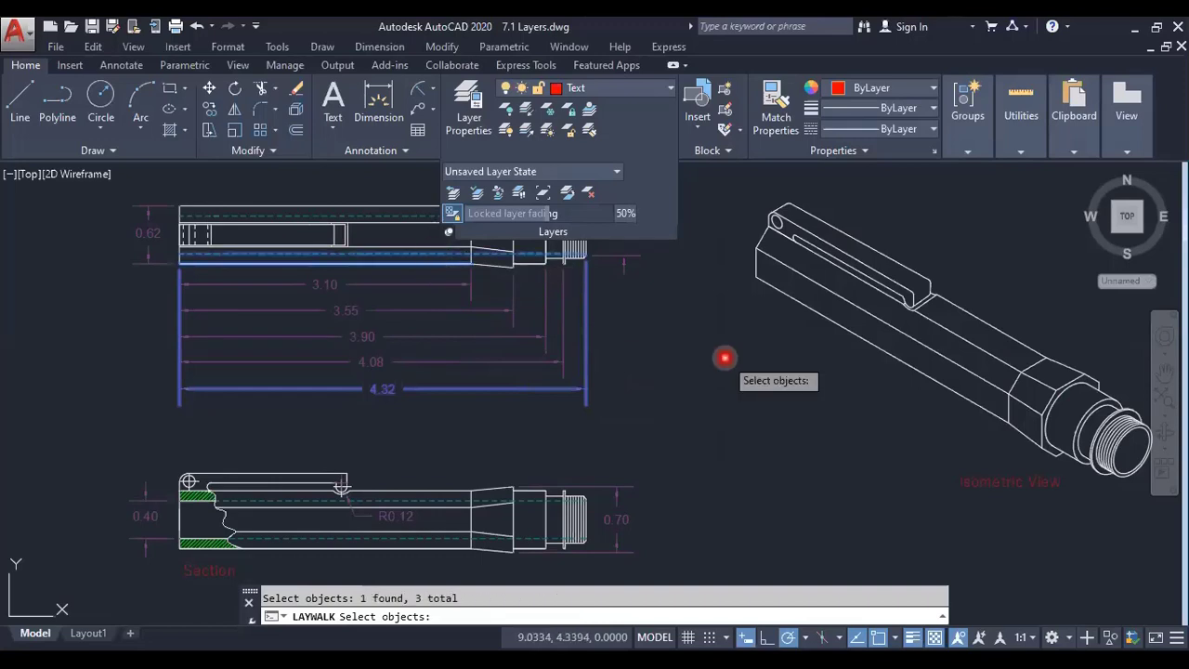
key("Return")
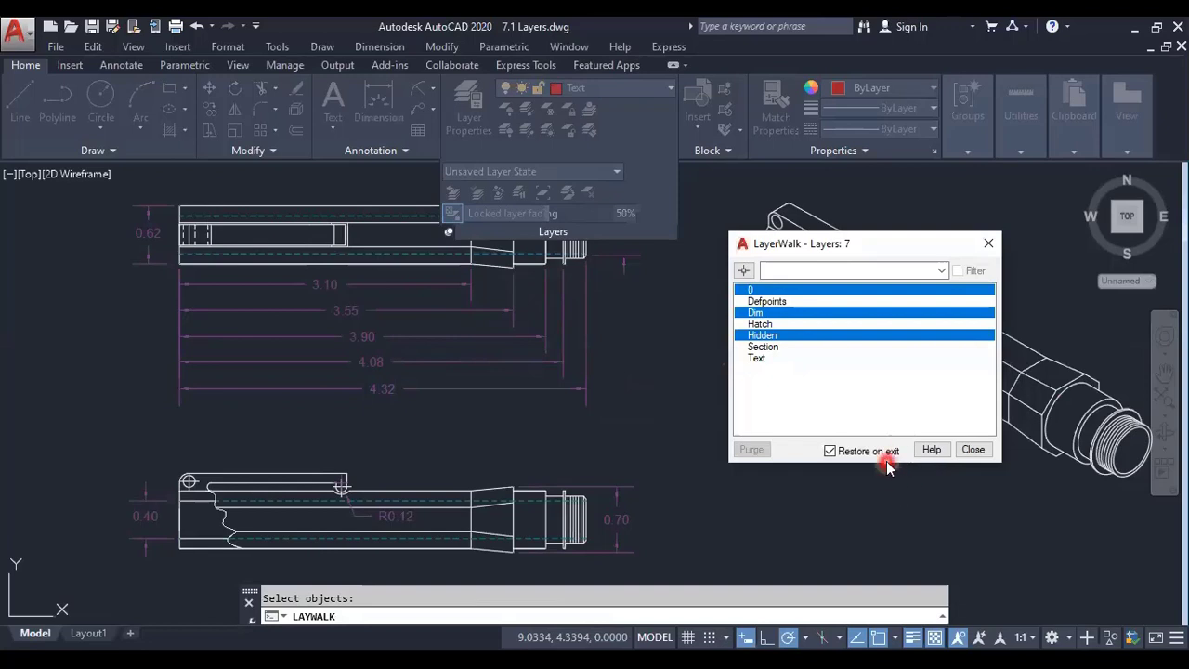
left_click(973, 449)
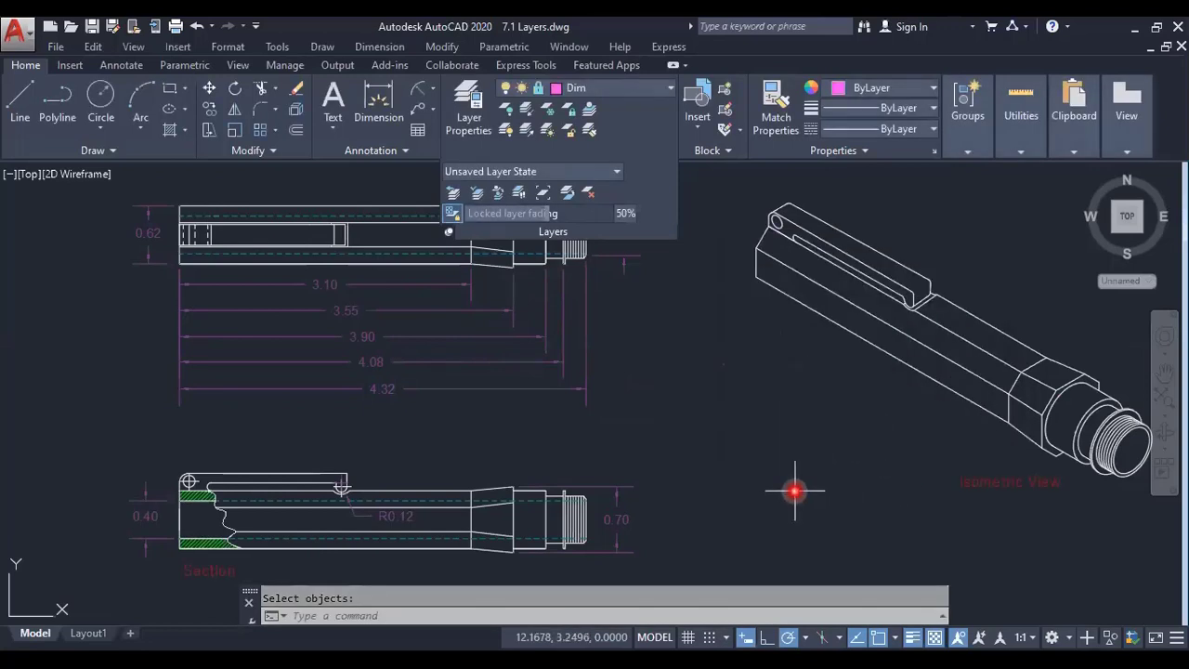
- Show only the Text, Section and 0 layers in LayerWalk and keep that visibility by disabling Restore on exit before closing
left_click(523, 193)
left_click(773, 359)
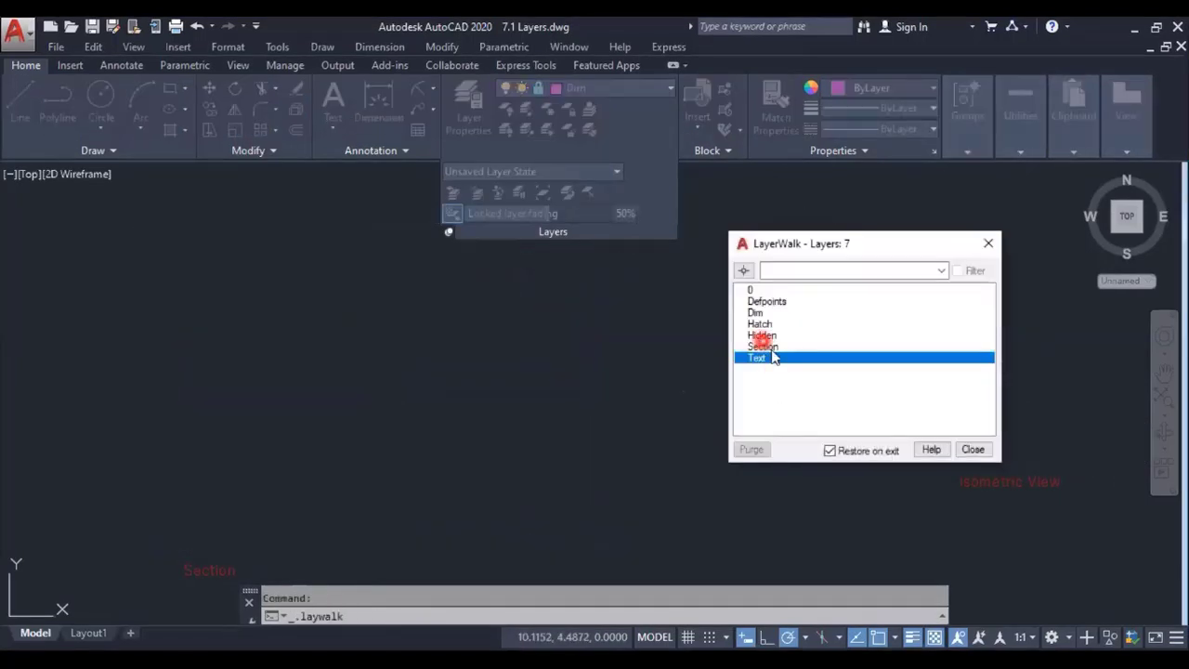
left_click(764, 346, "ctrl")
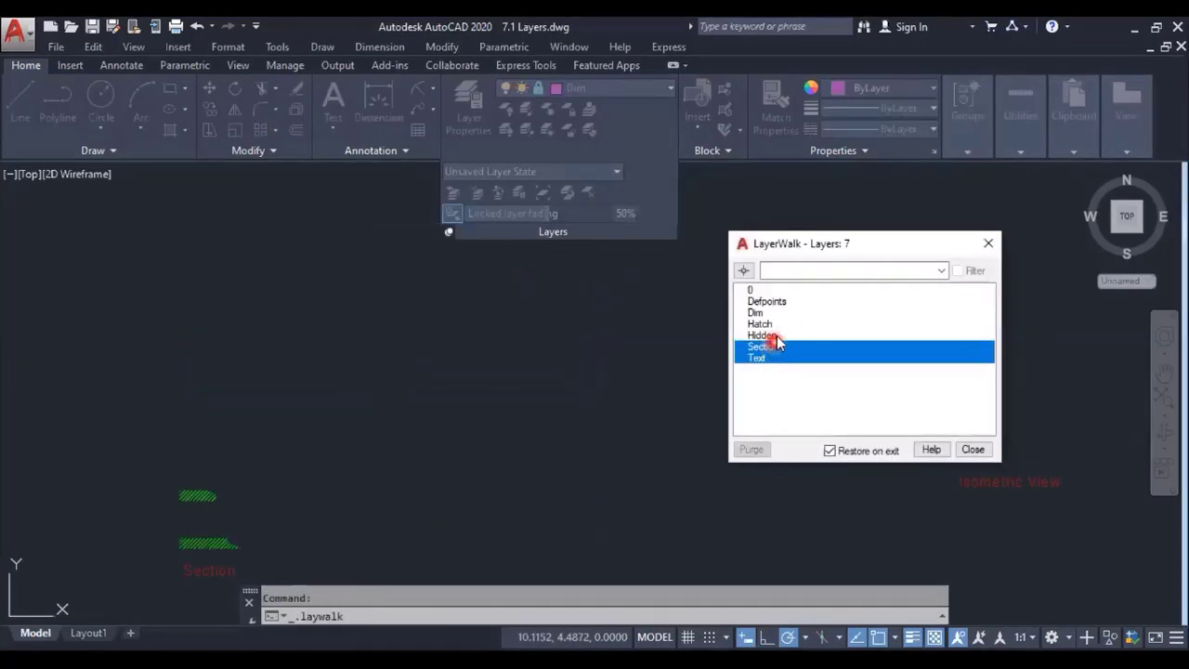
left_click(785, 292, "ctrl")
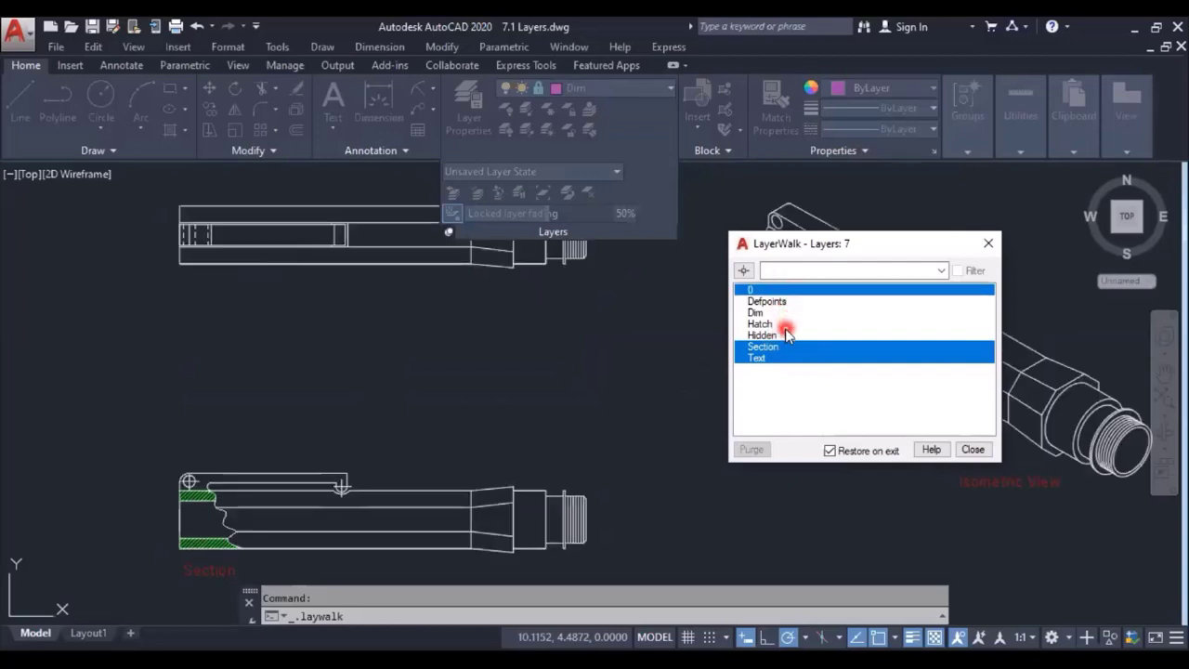
left_click(844, 453)
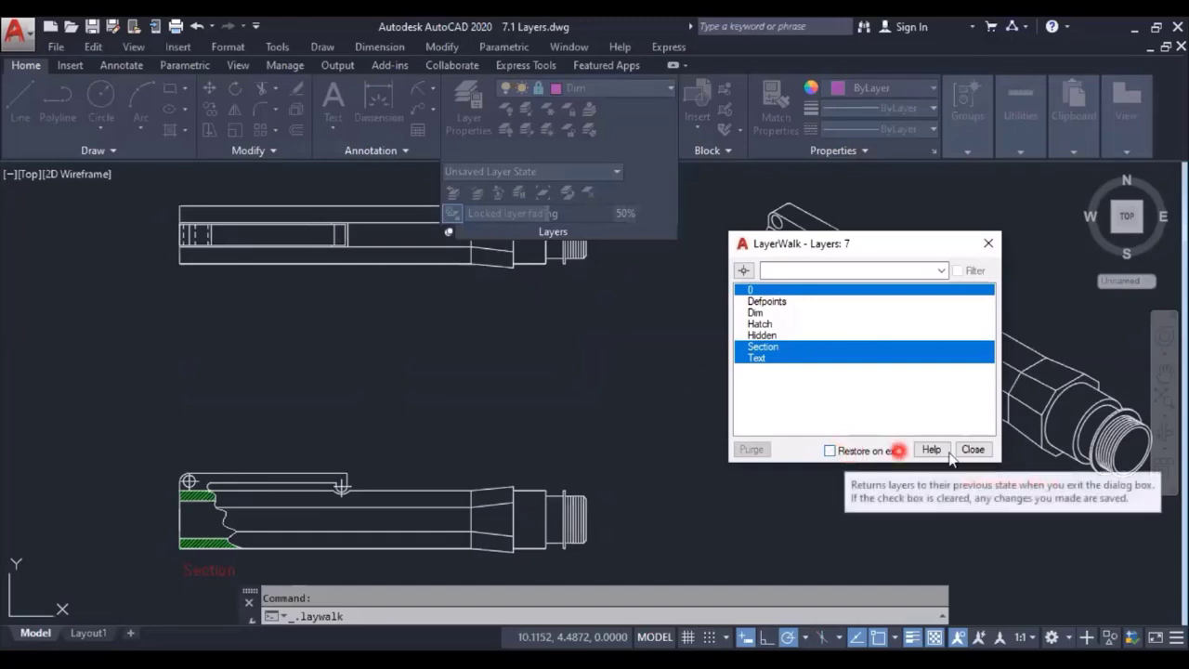
left_click(984, 451)
left_click(665, 365)
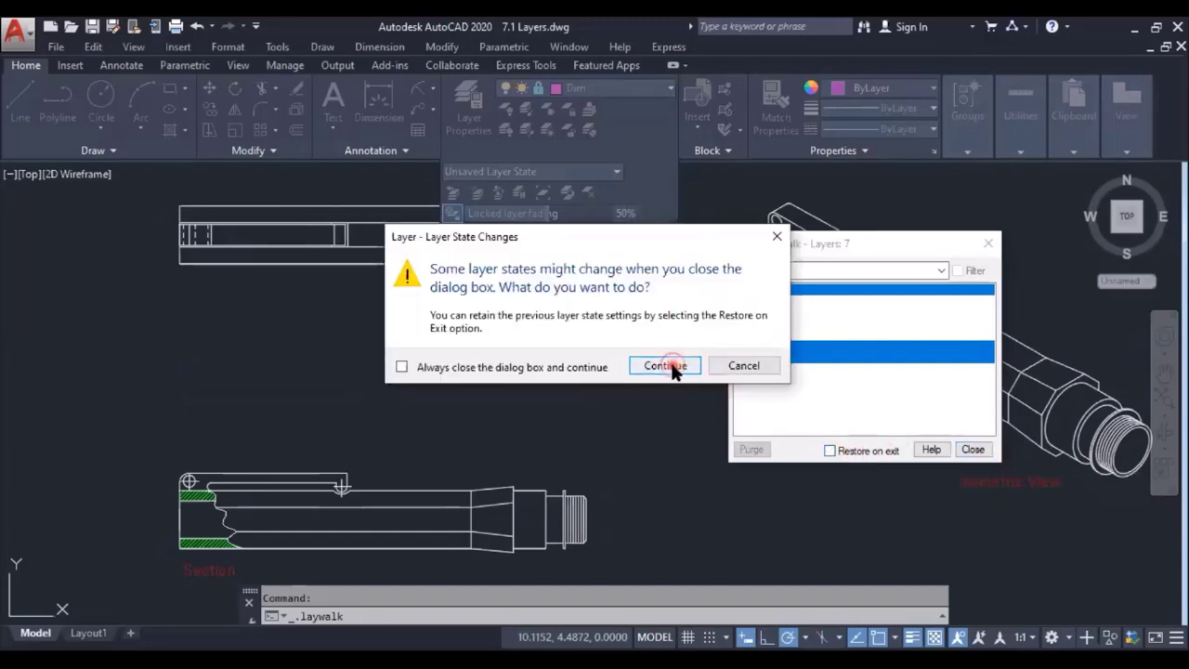